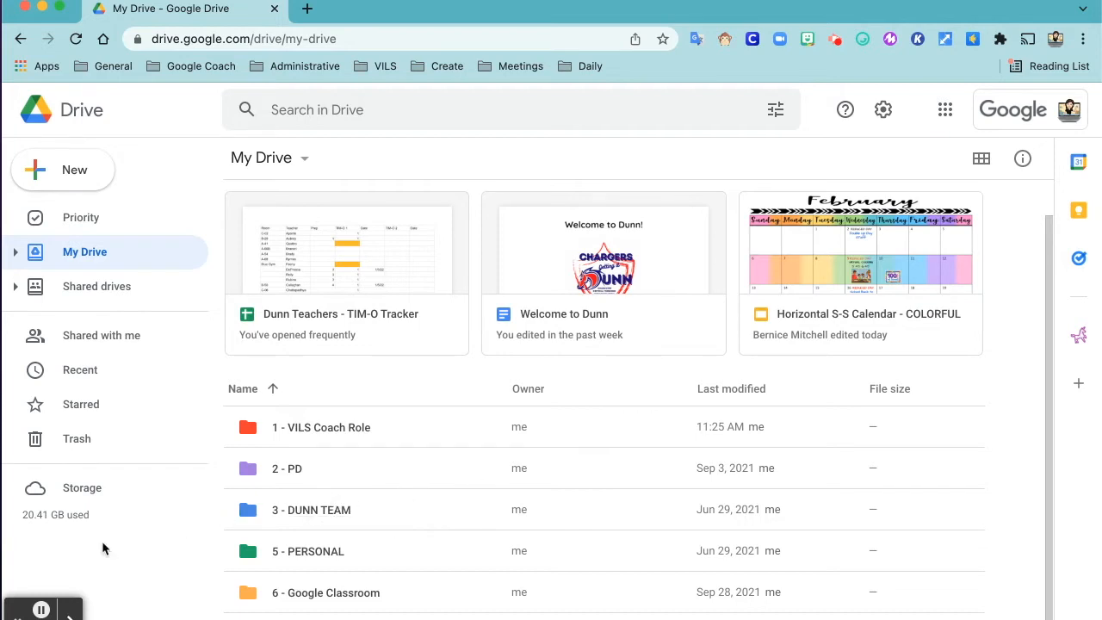
Look through the unorganized folders and files in My Drive
click(41, 609)
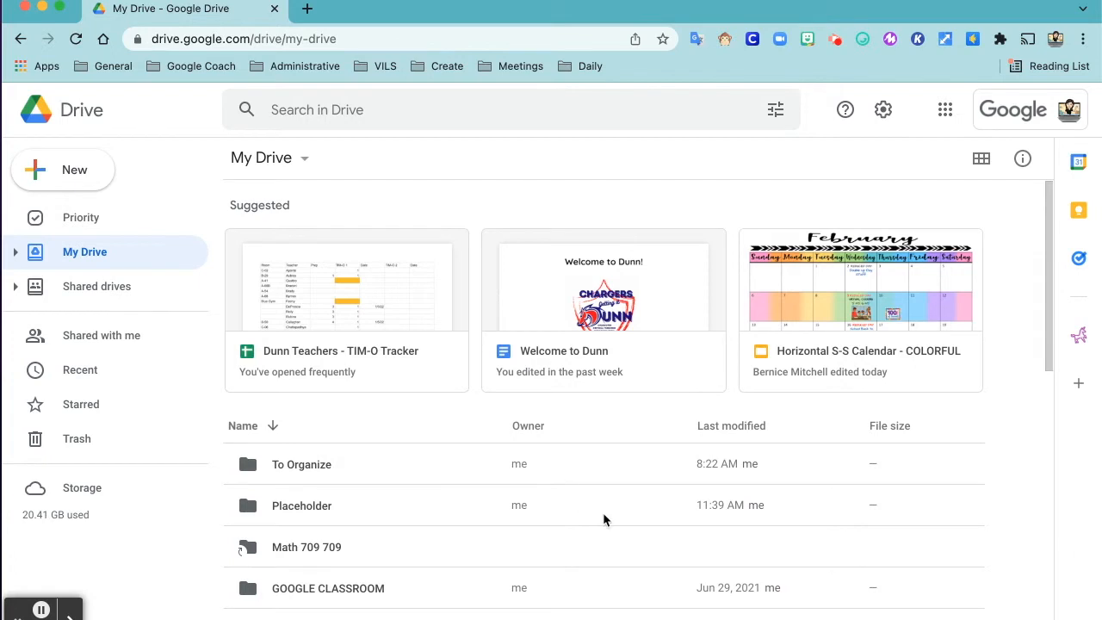
scroll(611, 509, down, 3)
scroll(613, 510, down, 5)
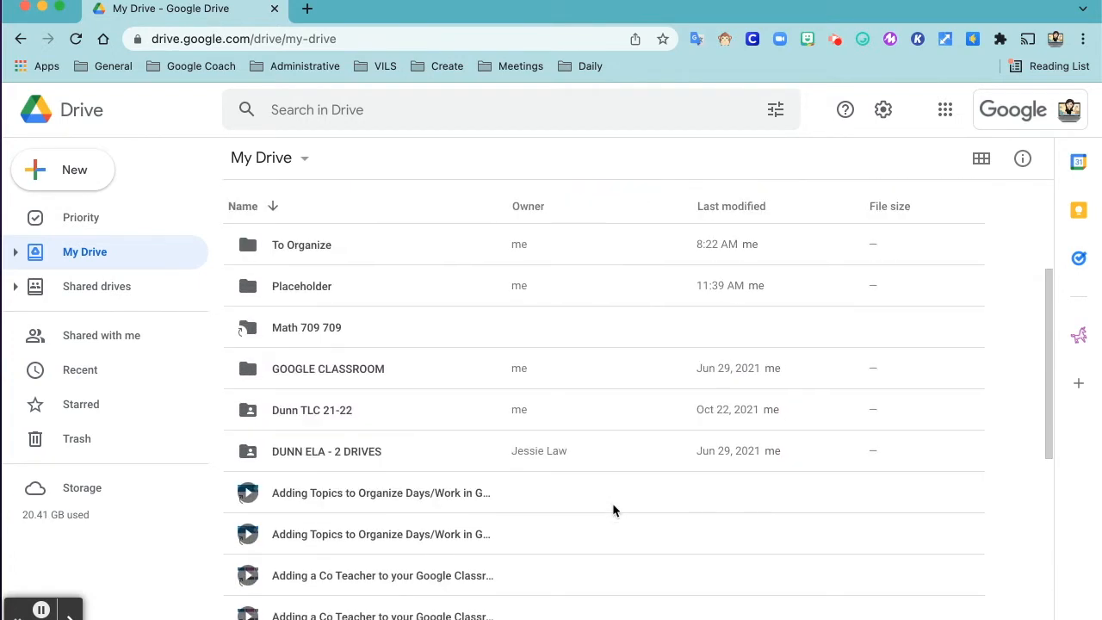
scroll(609, 505, down, 2)
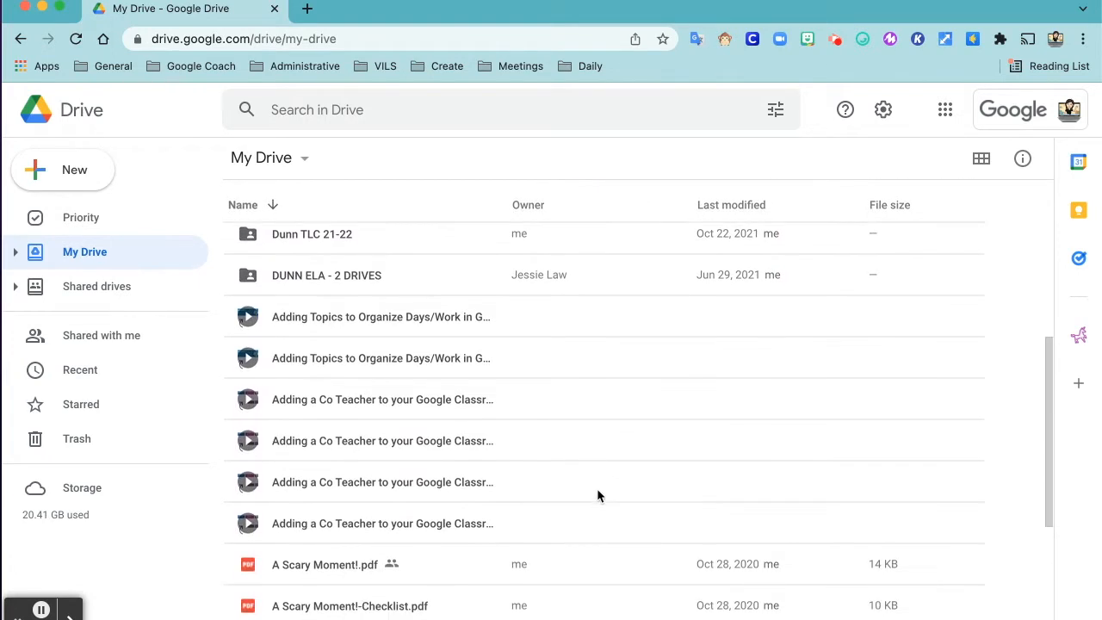
scroll(381, 373, down, 6)
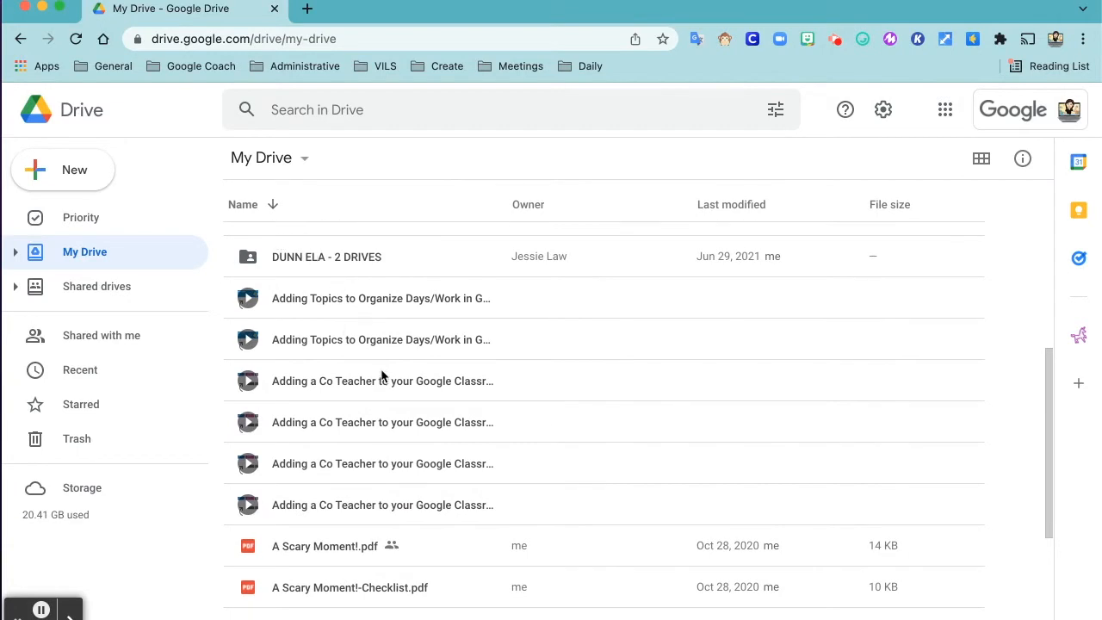
scroll(433, 388, down, 1)
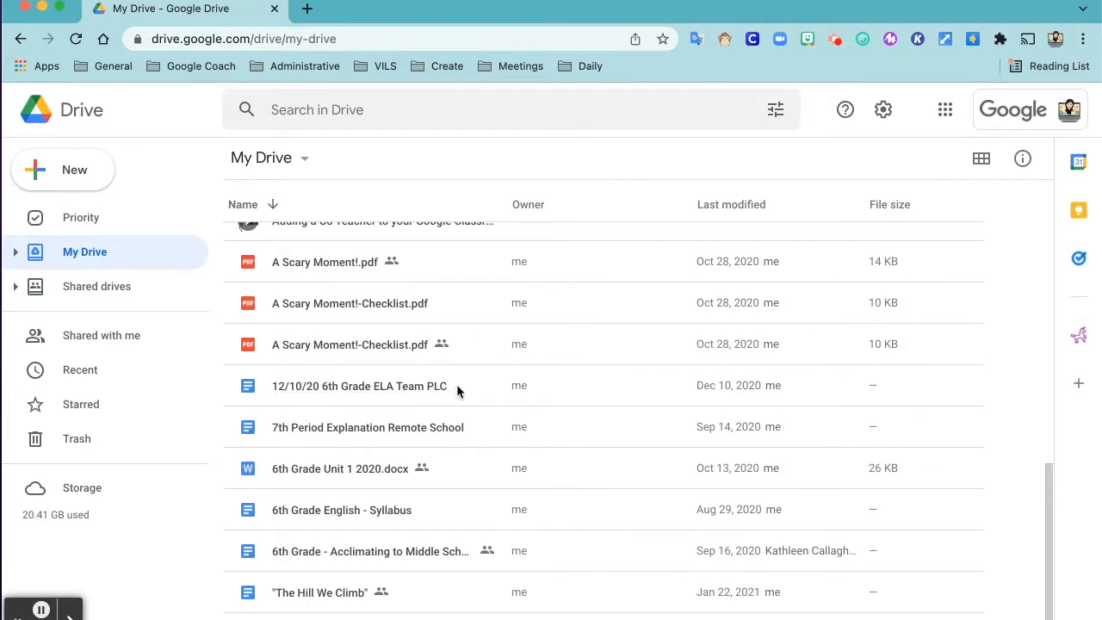
scroll(481, 391, up, 6)
scroll(481, 398, up, 3)
scroll(537, 460, down, 1)
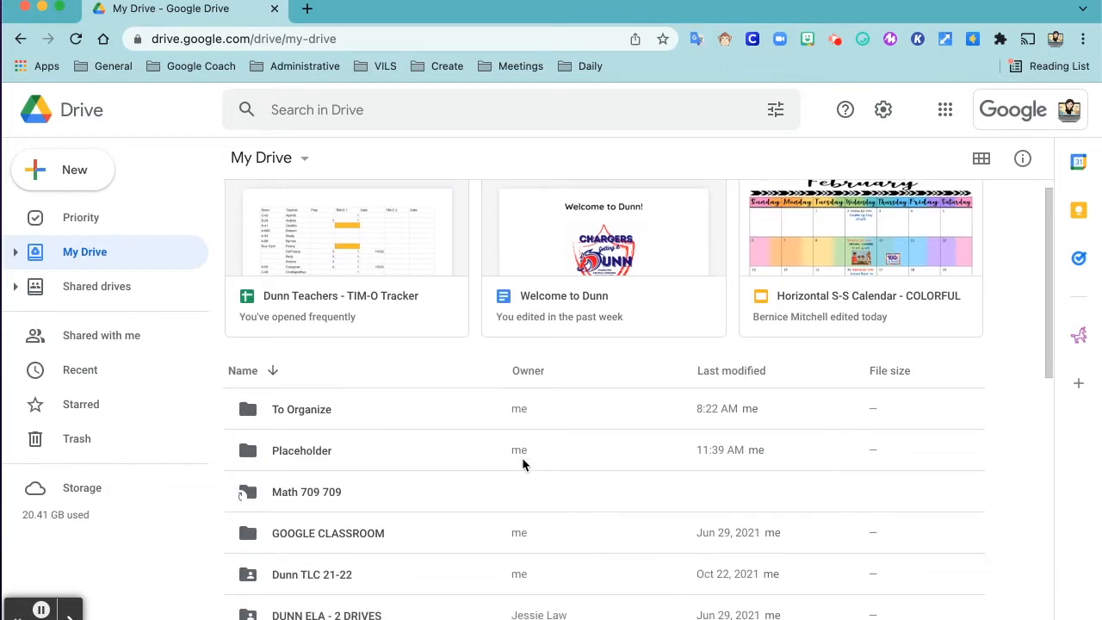
scroll(522, 464, down, 10)
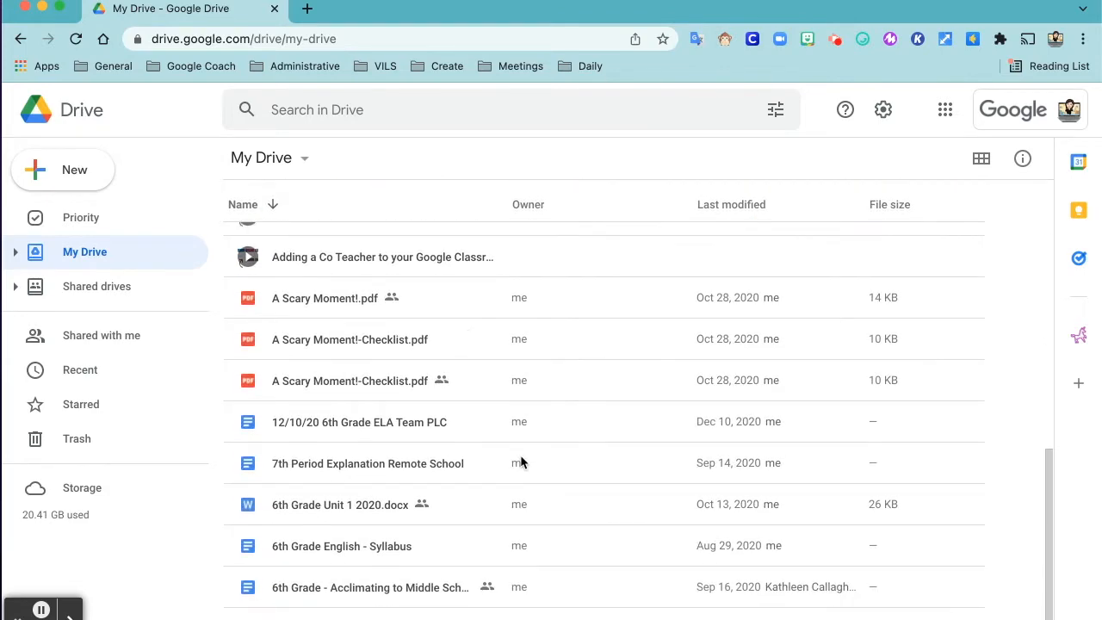
scroll(520, 458, up, 10)
scroll(520, 456, down, 4)
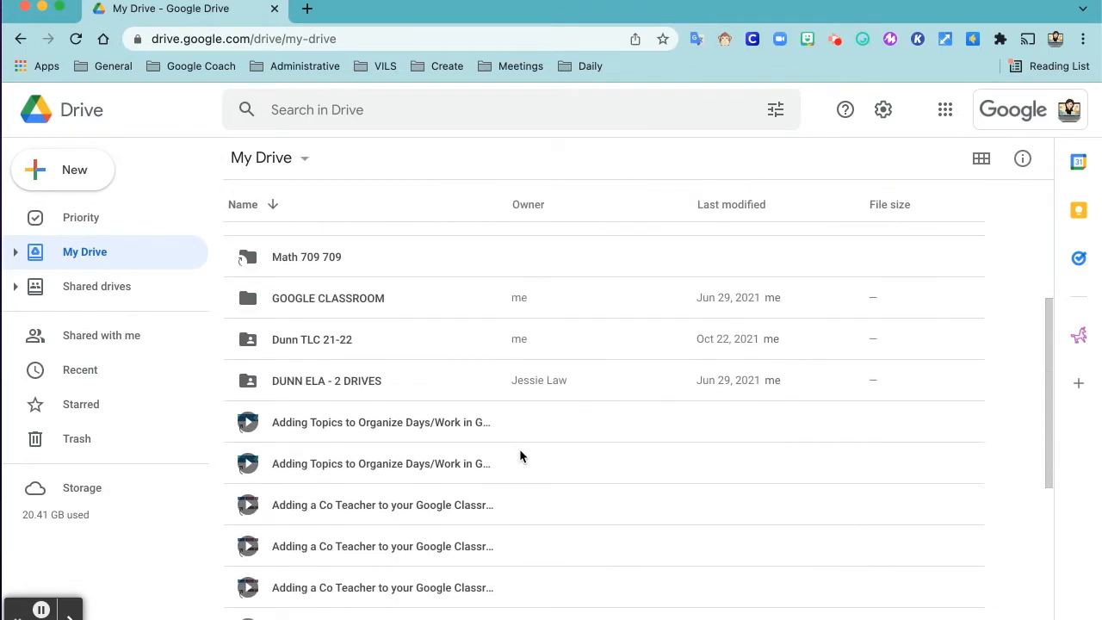
scroll(519, 448, up, 5)
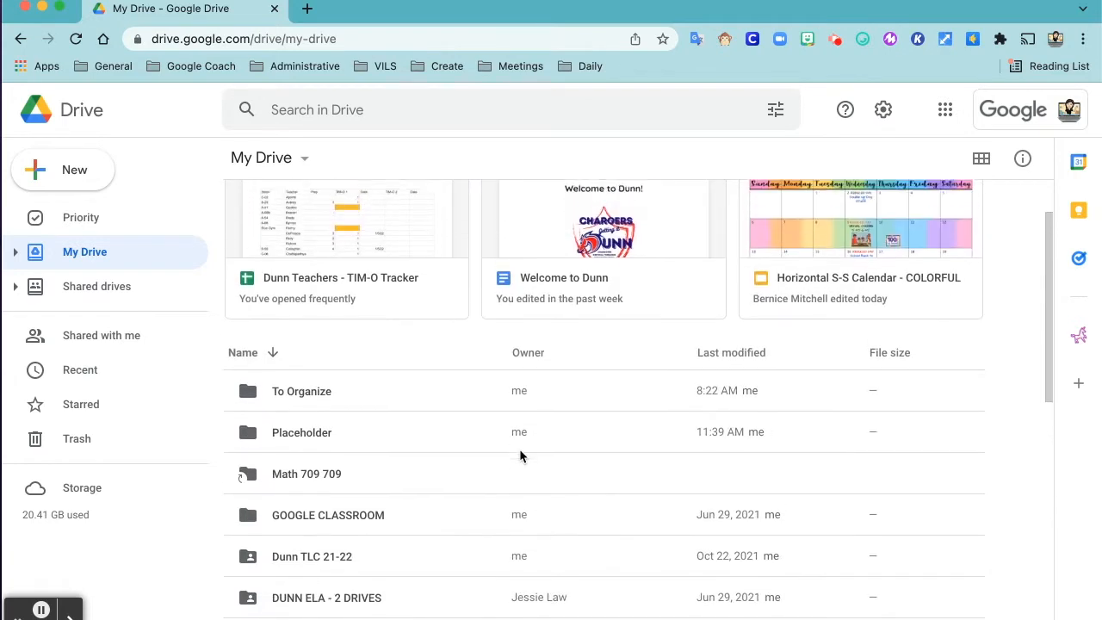
scroll(519, 448, up, 2)
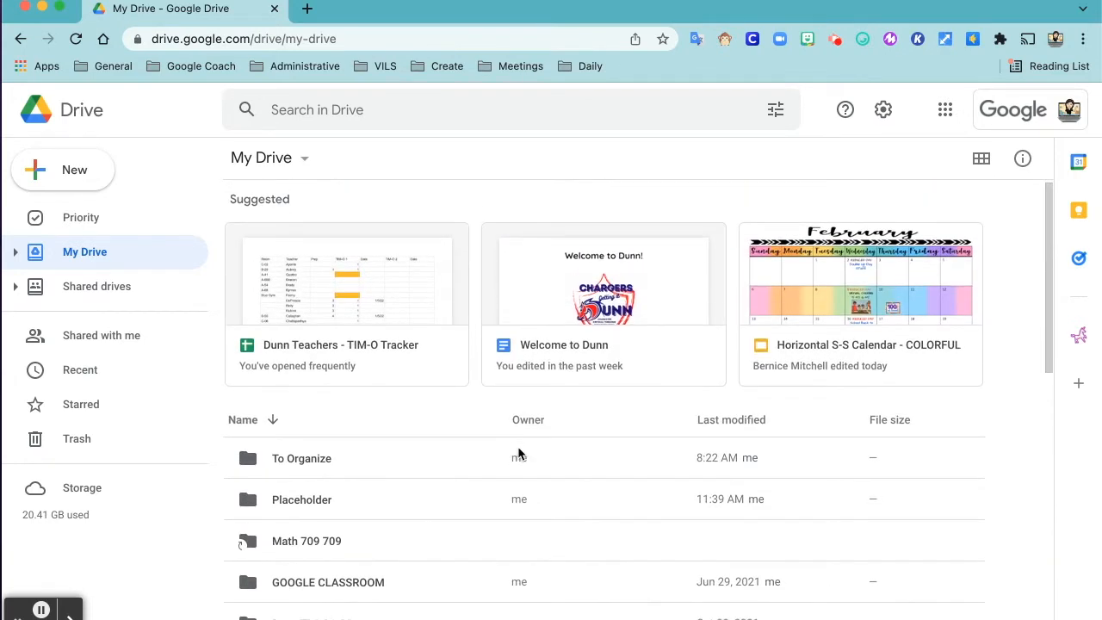
scroll(508, 447, down, 1)
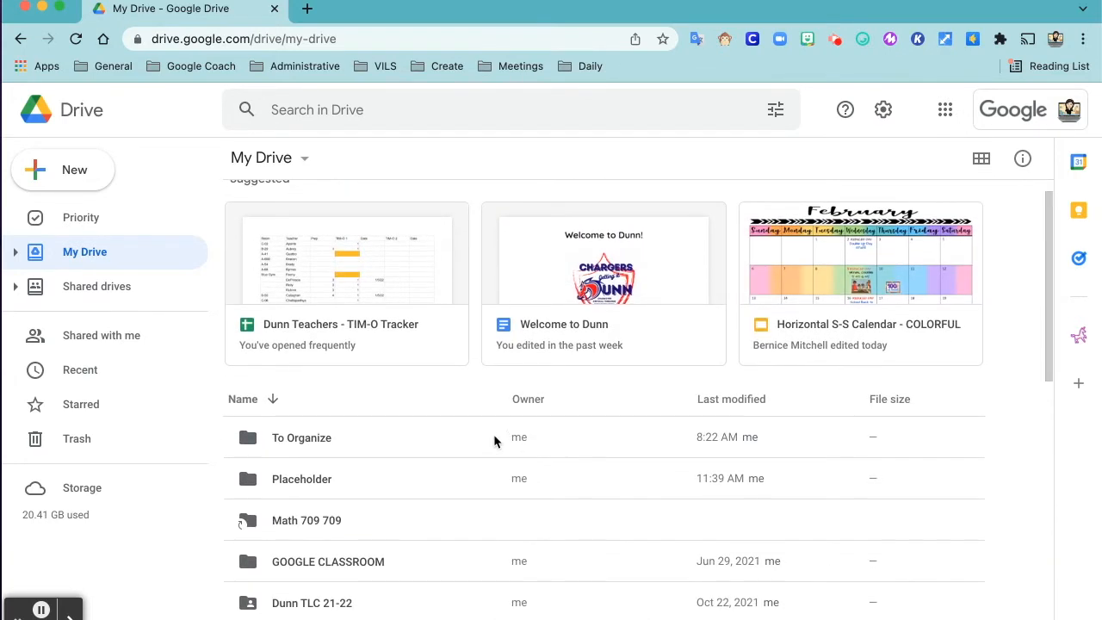
scroll(494, 437, down, 1)
scroll(493, 440, down, 3)
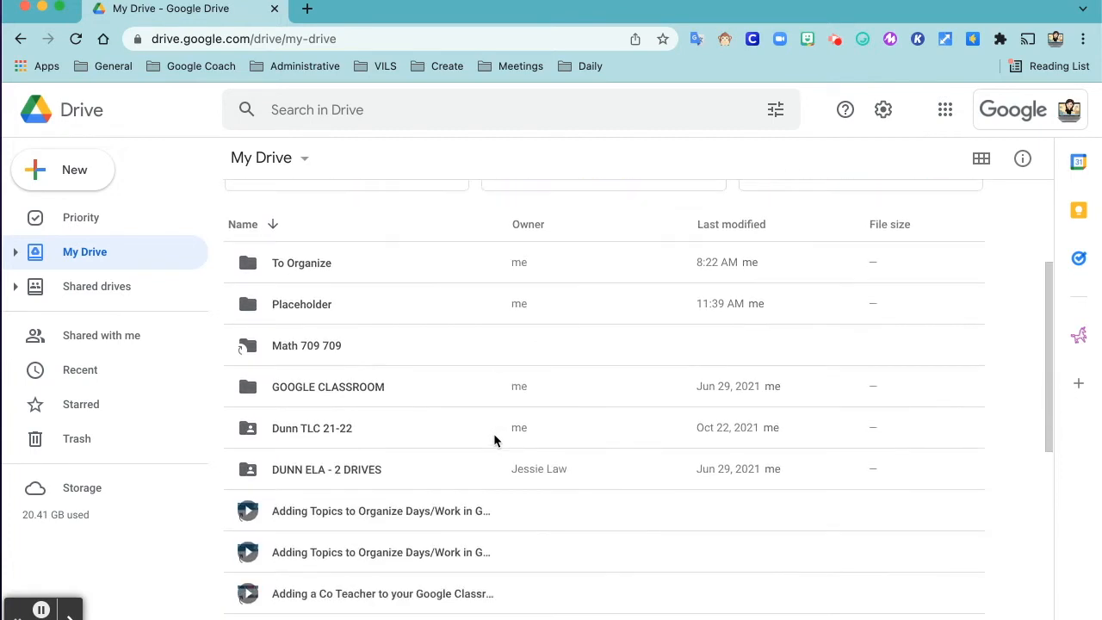
scroll(494, 433, up, 5)
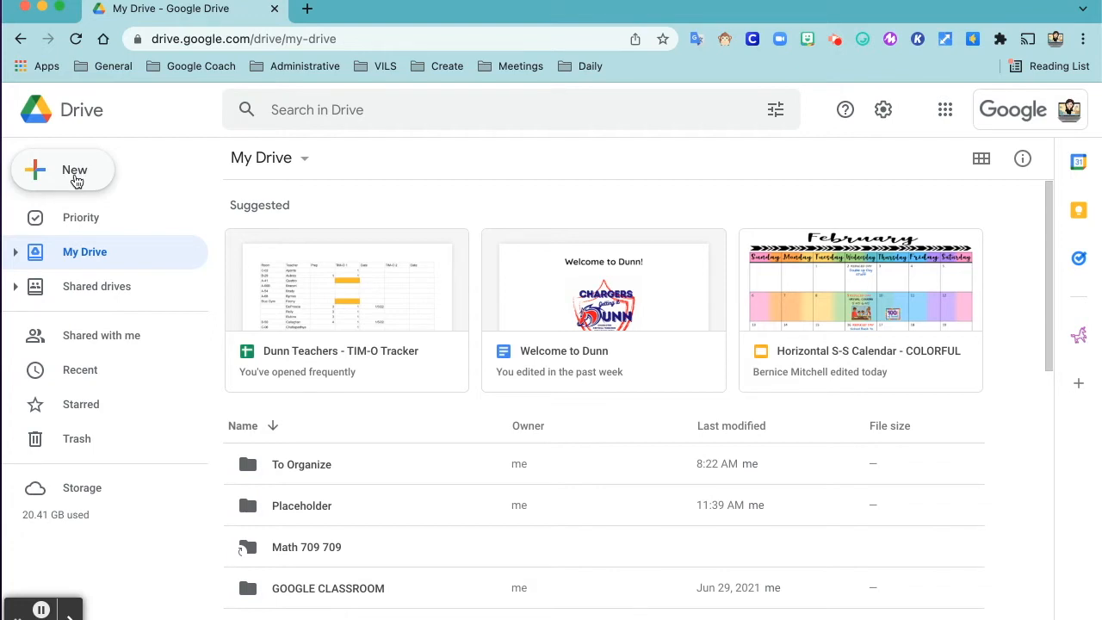
Create a new folder named "Archived" in My Drive
scroll(279, 280, down, 3)
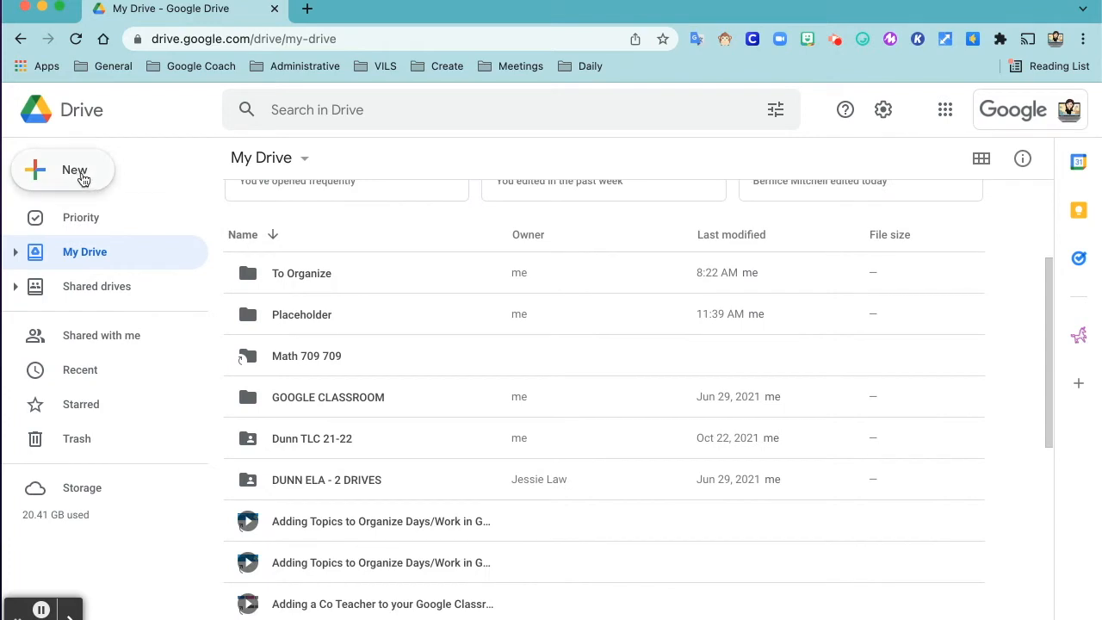
click(82, 173)
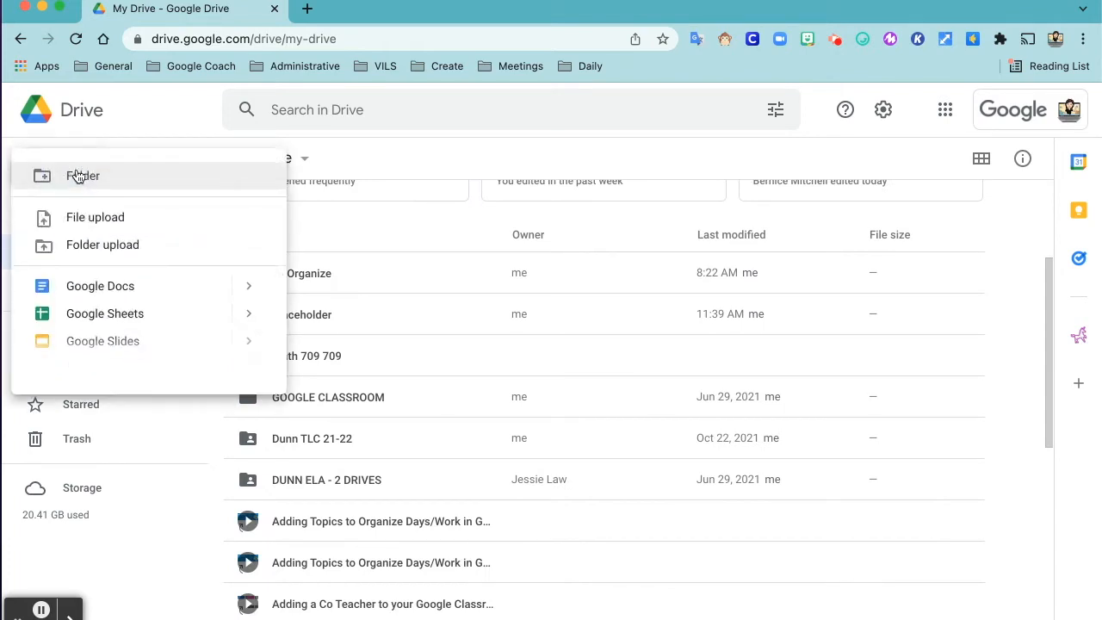
click(111, 180)
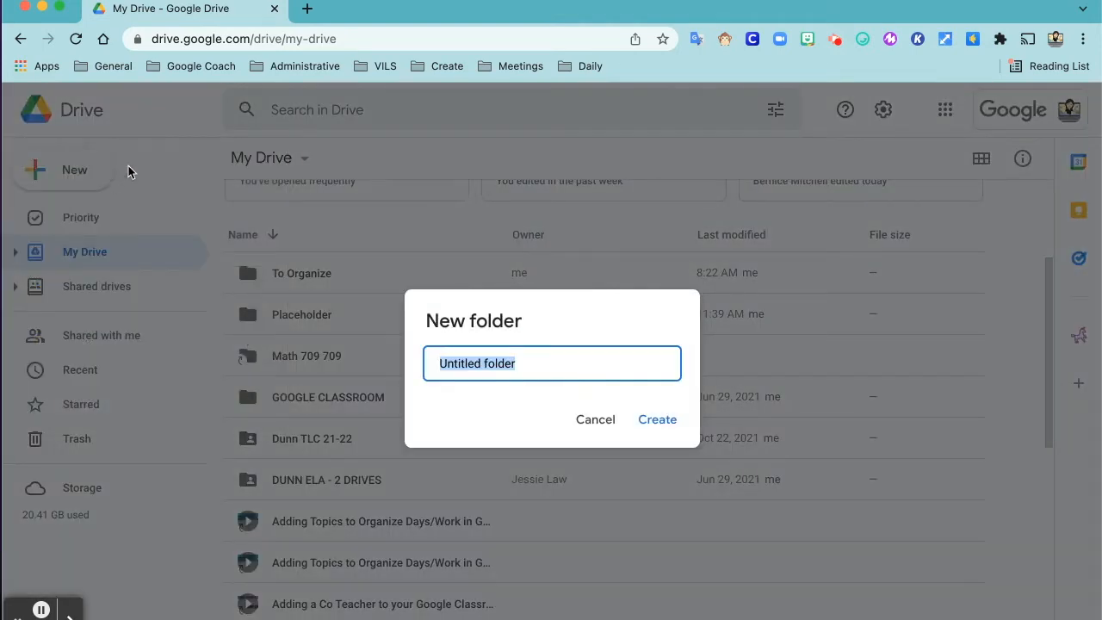
text(Archived)
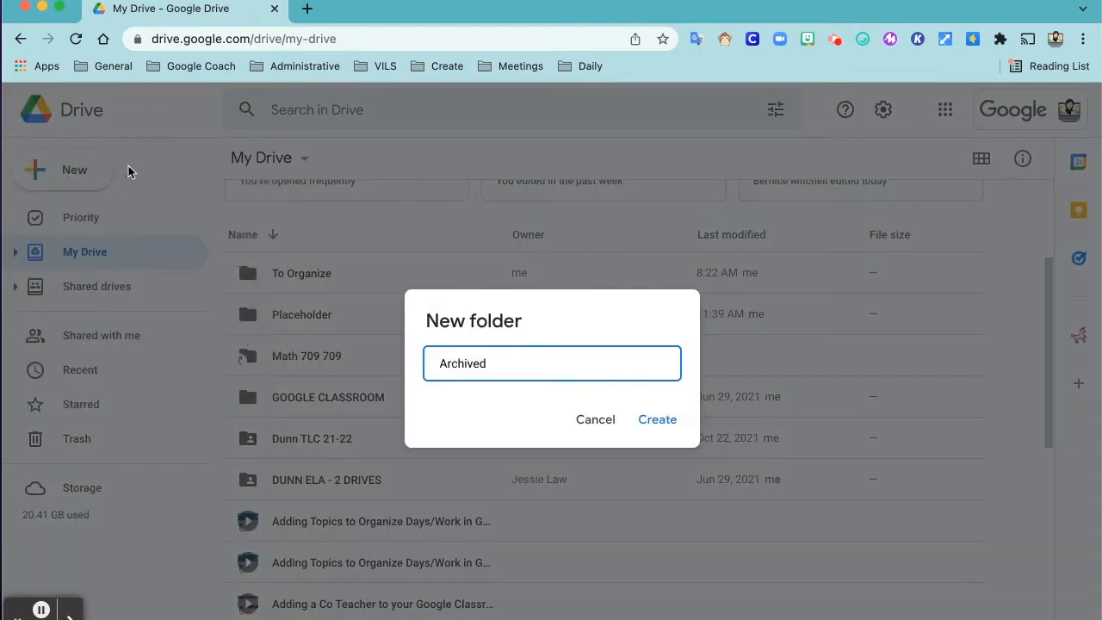
key(Return)
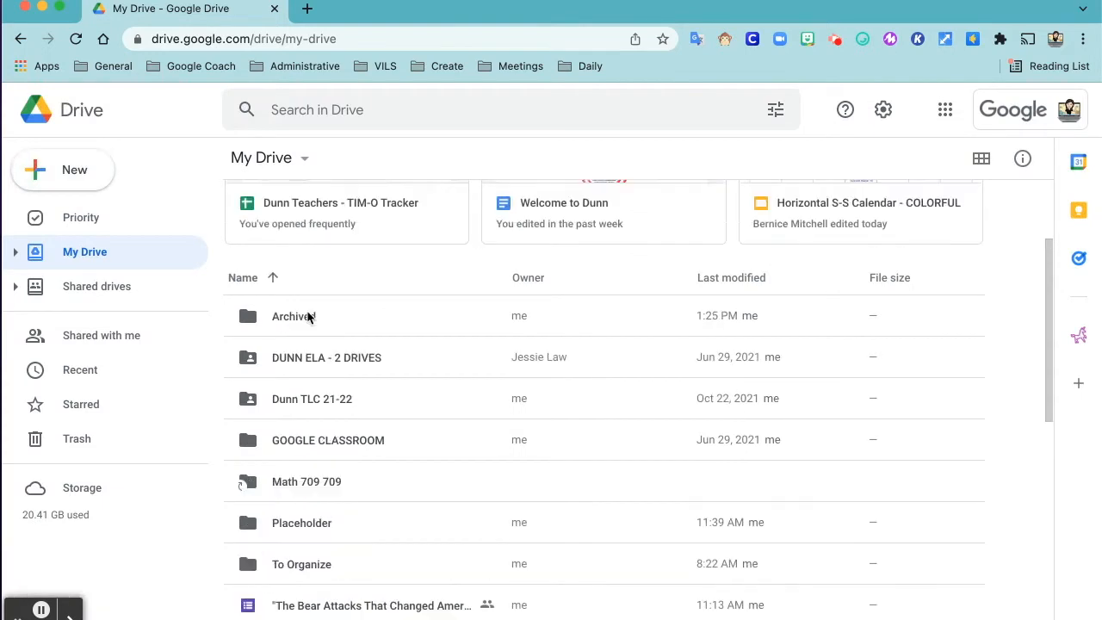
Move all other My Drive items, from the DUNN ELA - 2 DRIVES folder through the last file, into the Archived folder
scroll(297, 338, down, 1)
scroll(298, 334, down, 1)
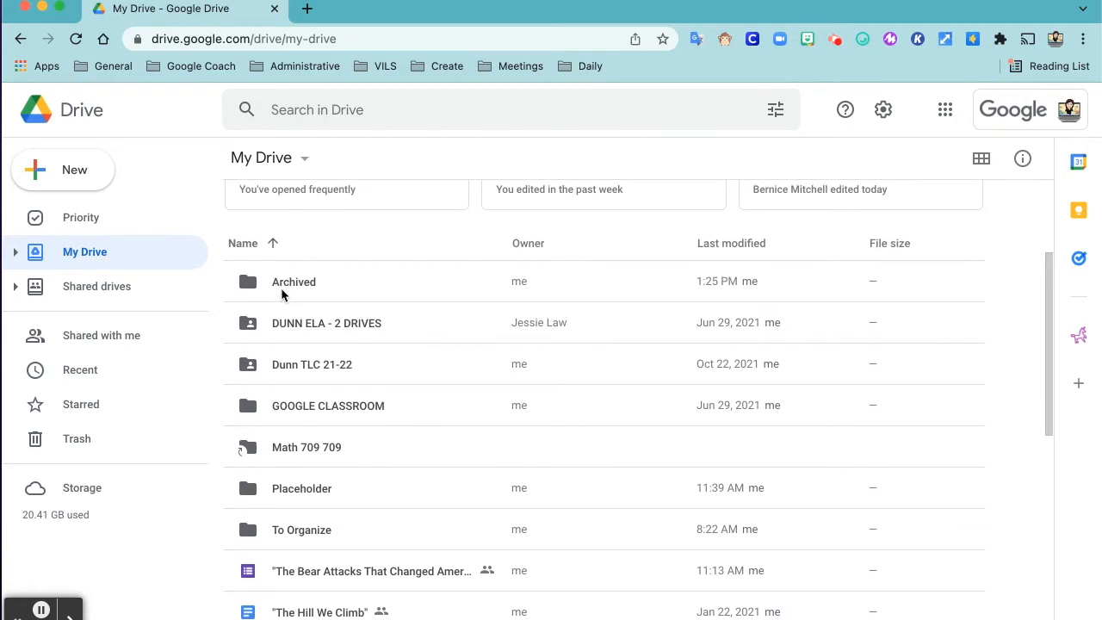
scroll(293, 336, up, 1)
scroll(289, 345, down, 1)
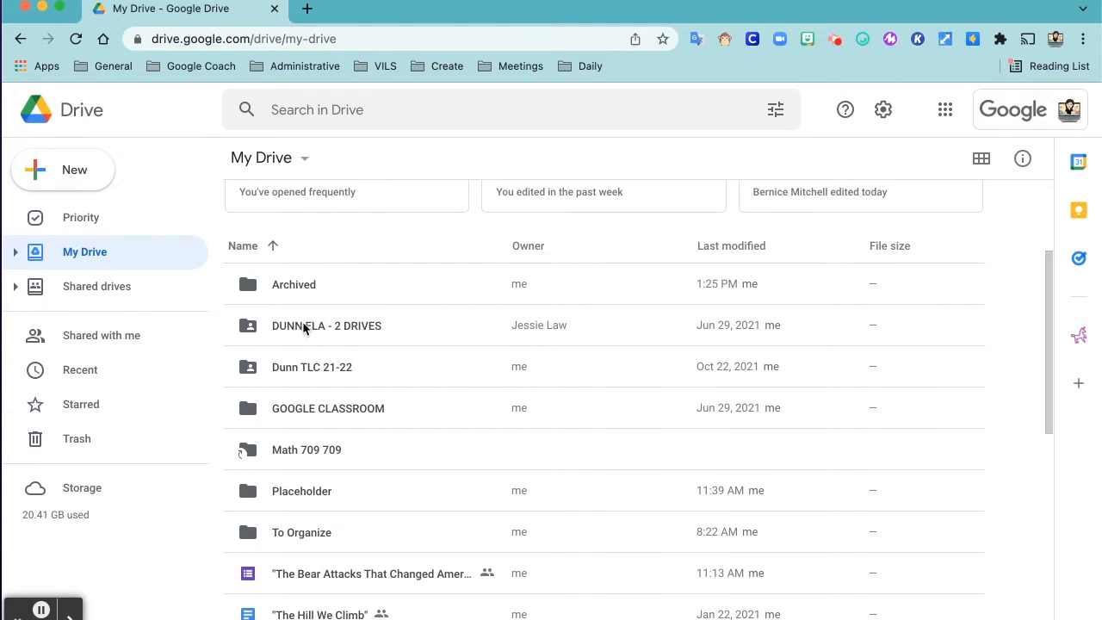
click(303, 327)
scroll(310, 379, down, 1)
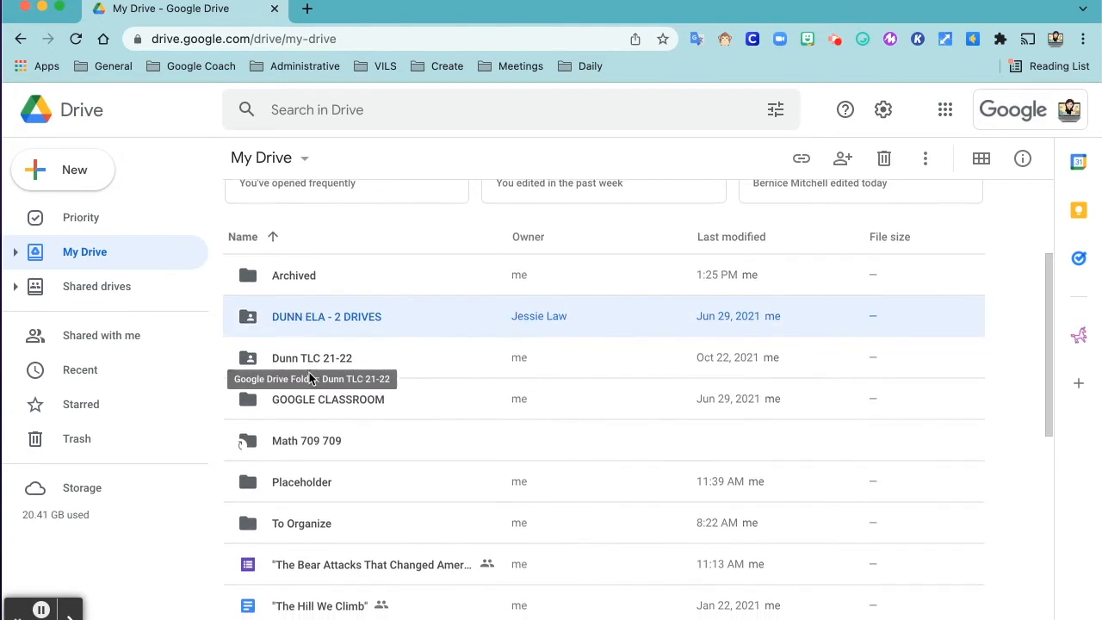
scroll(308, 376, down, 6)
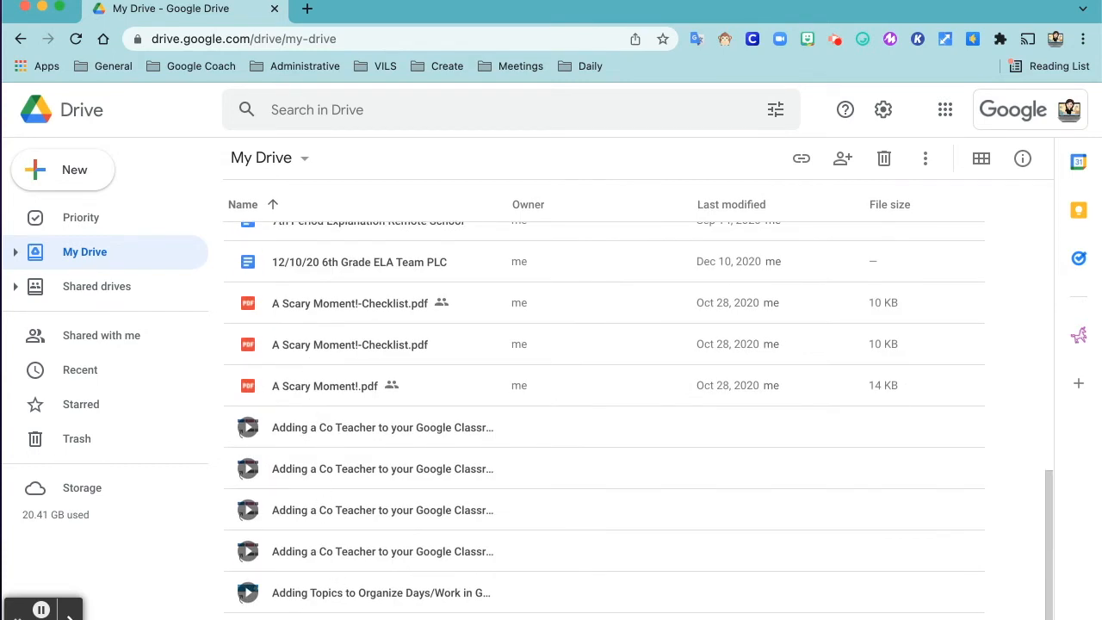
shift+click(344, 551)
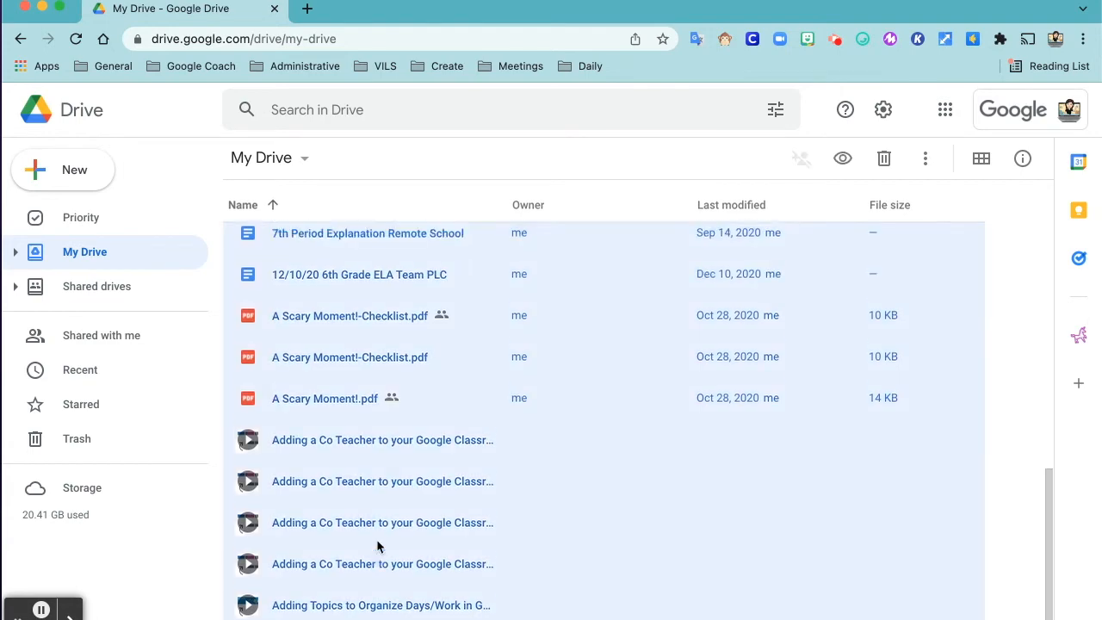
scroll(376, 533, up, 8)
drag(365, 502, 370, 472)
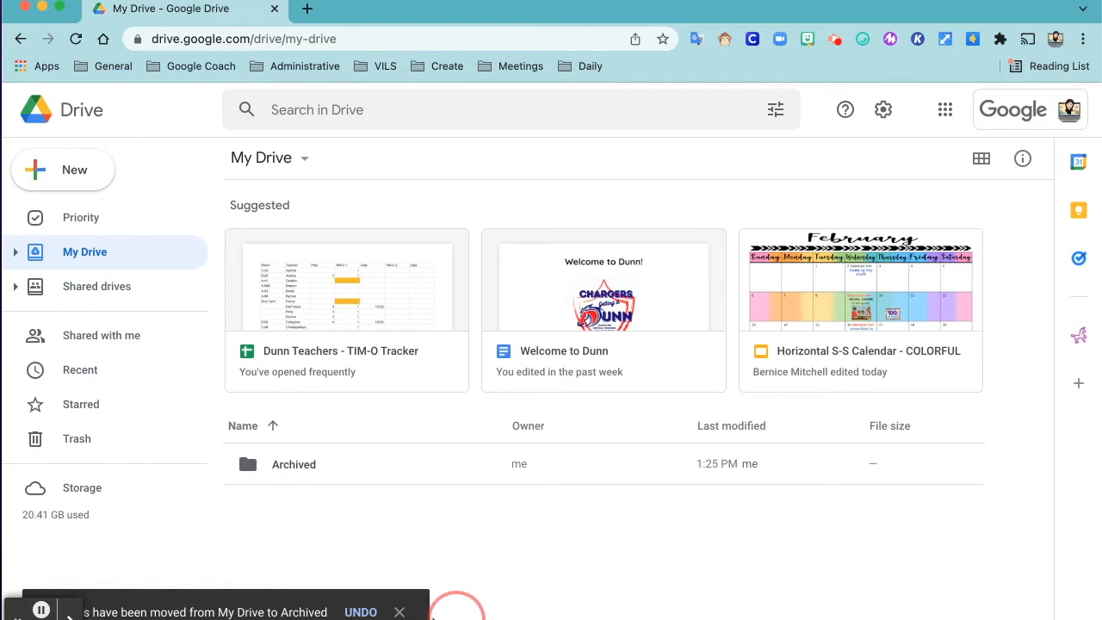
click(400, 611)
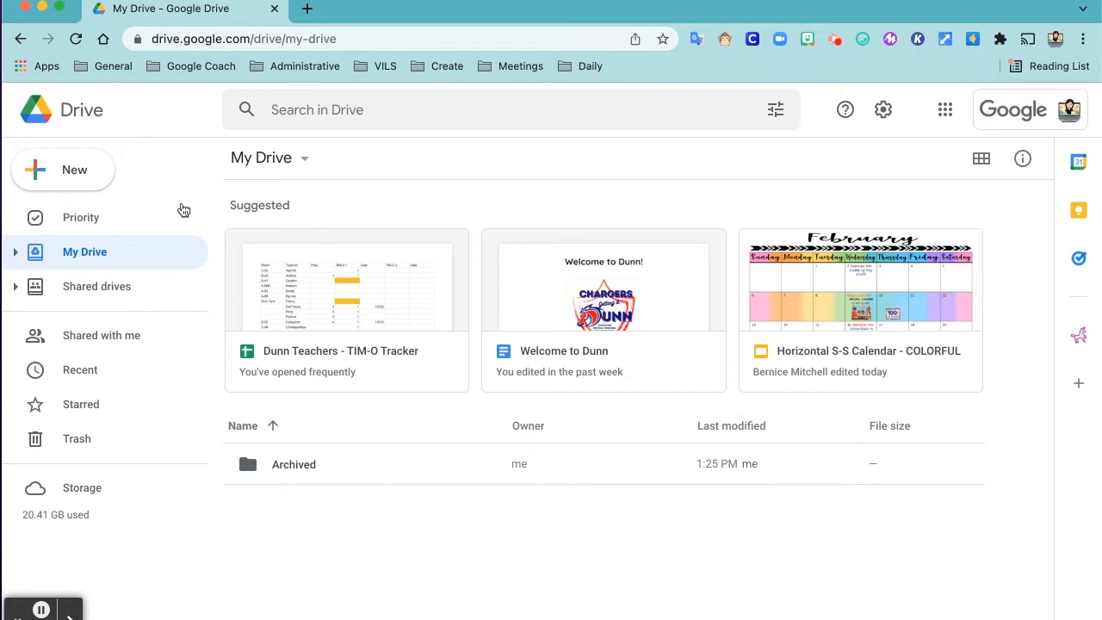
Create a new folder named "1 - VILS" in My Drive
click(76, 171)
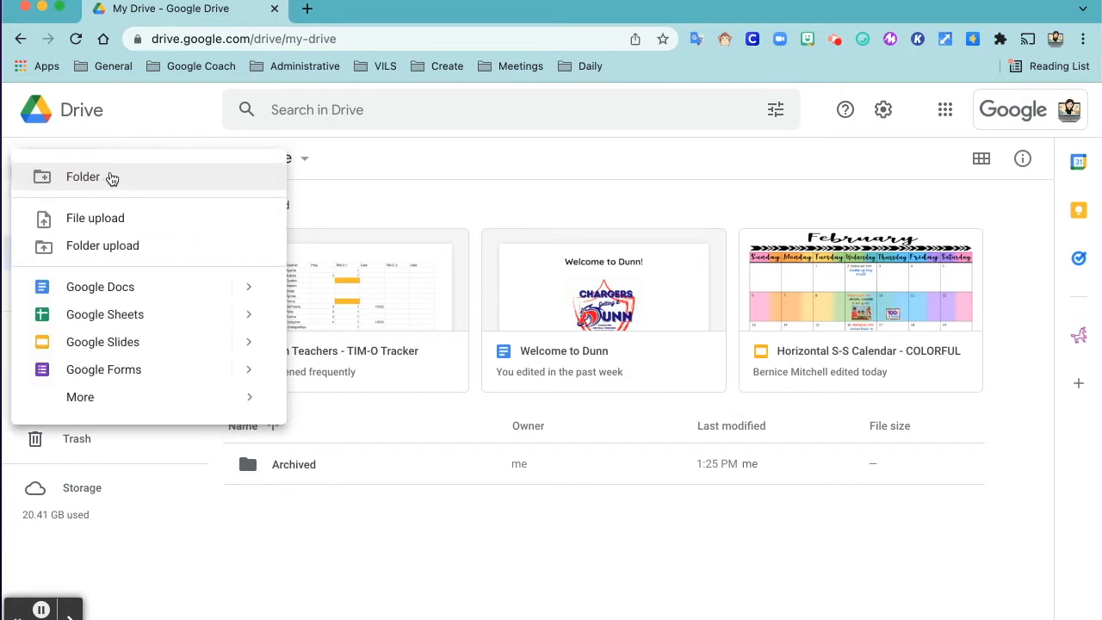
click(111, 178)
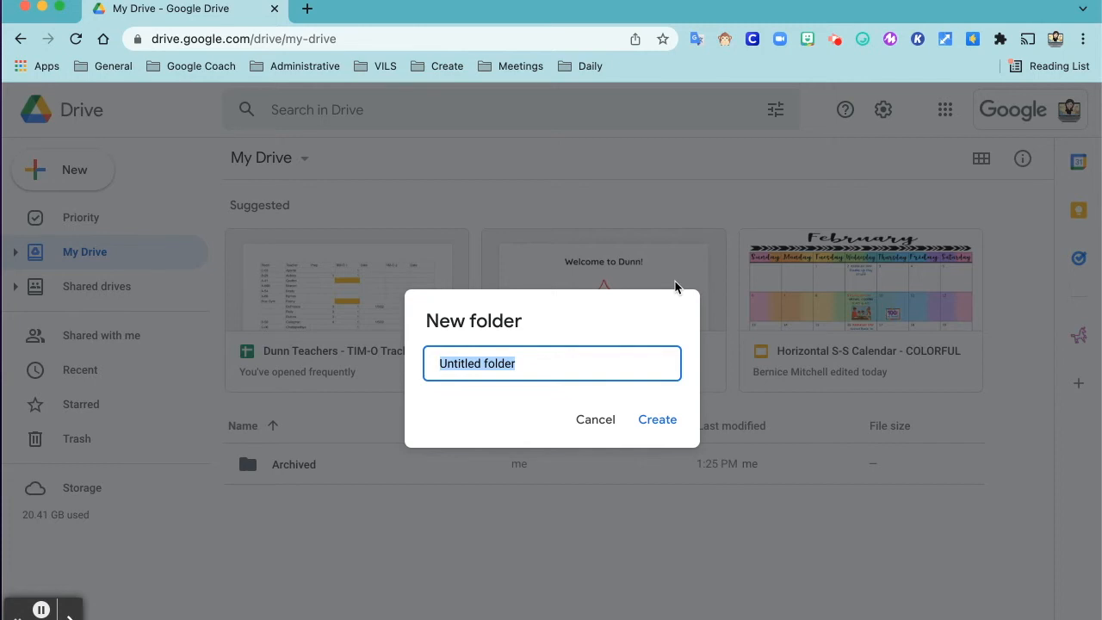
text(1 - VILS)
key(Return)
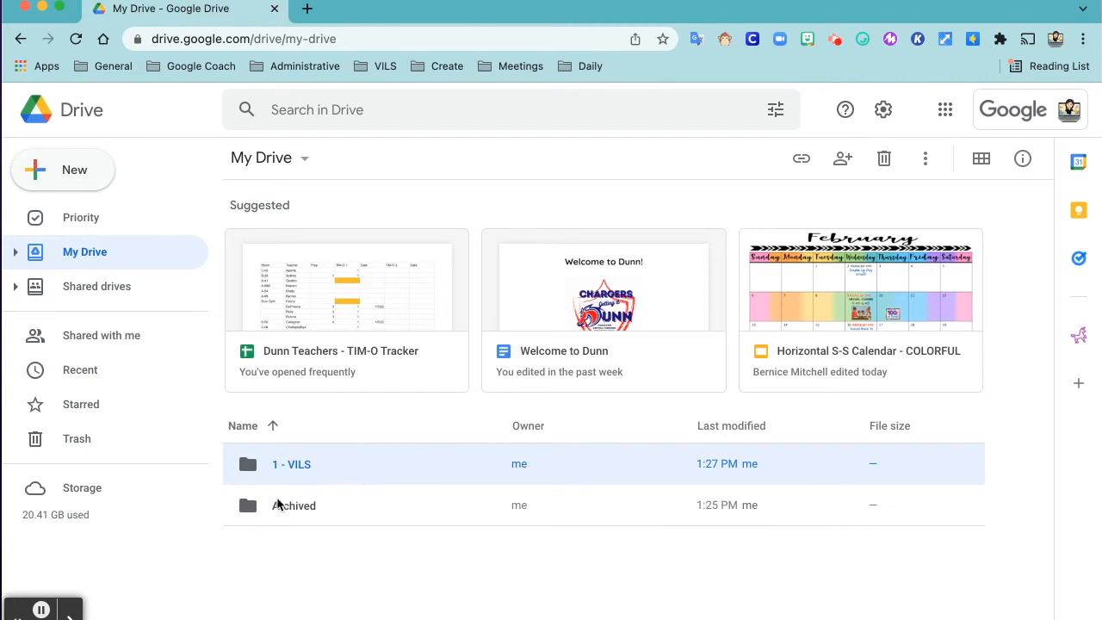
click(42, 610)
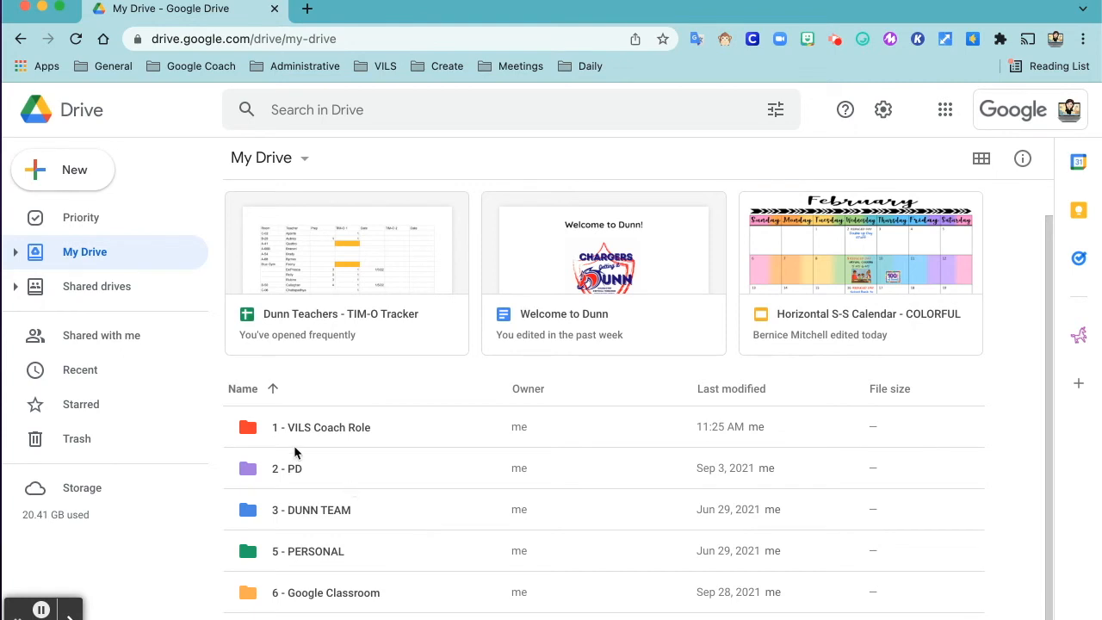
Set the color of the "1 - VILS Coach Role" folder to bright red
right_click(247, 432)
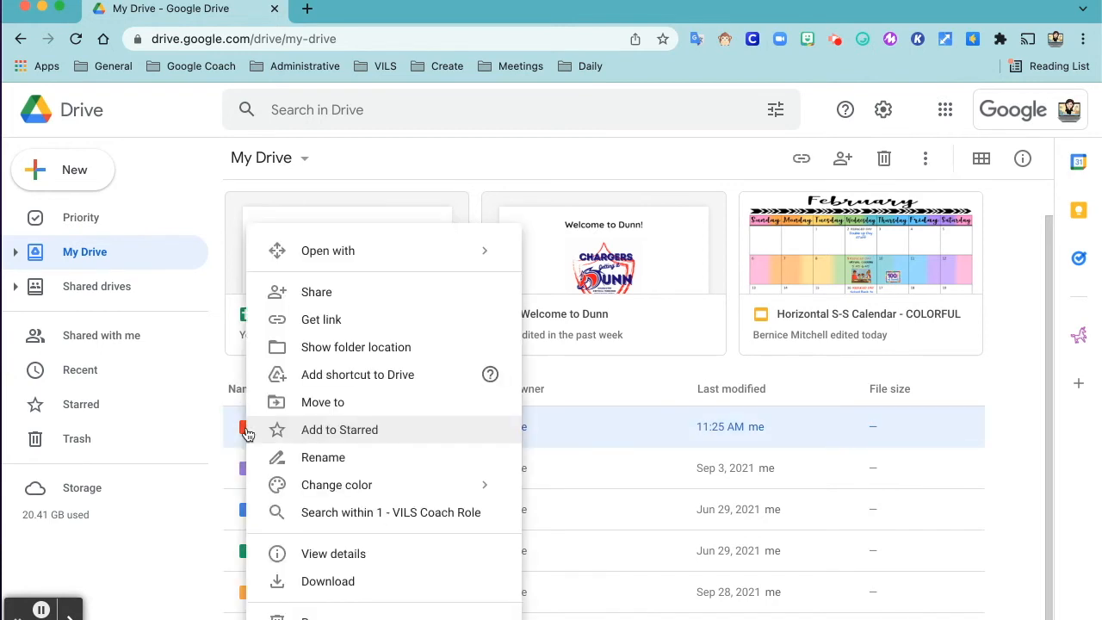
mouse_move(297, 493)
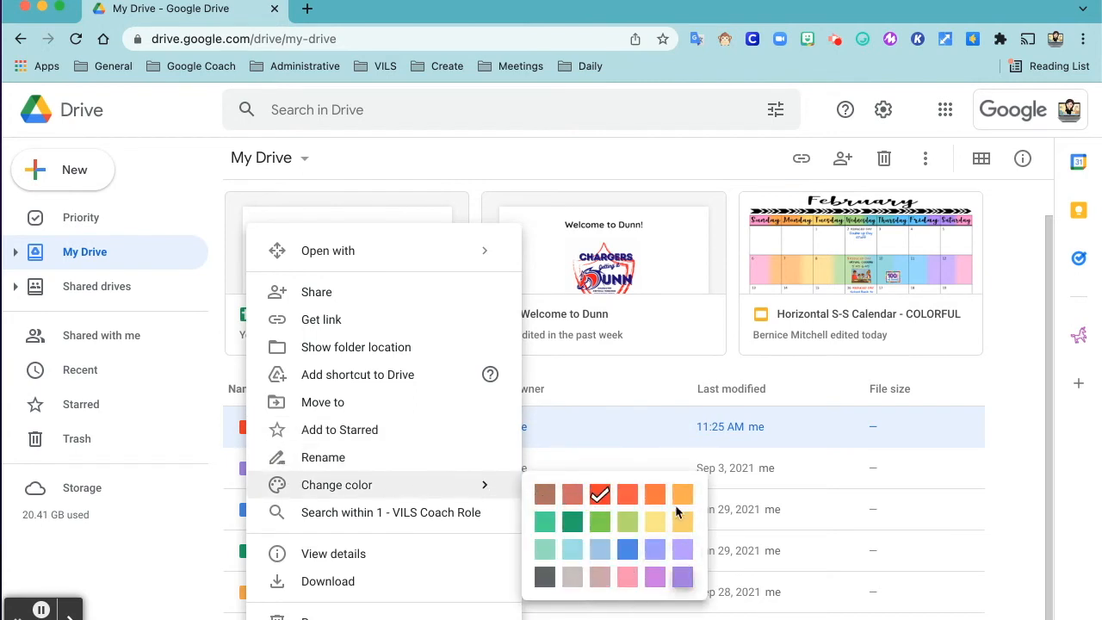
click(599, 494)
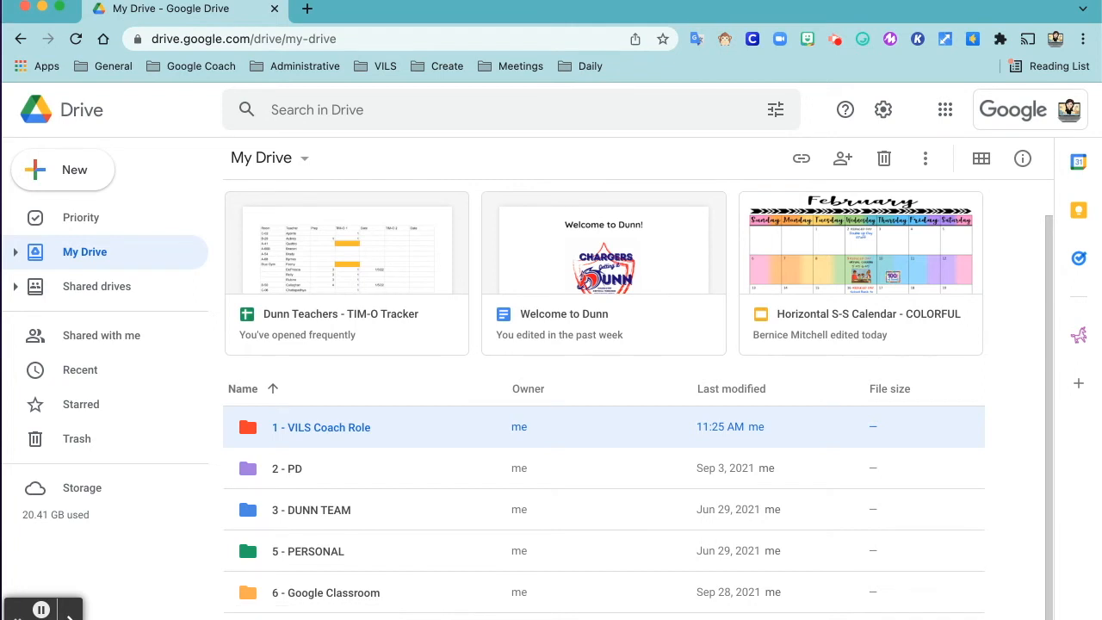
Open the "7 - ARCHIVED" folder and the Archived folder inside it that was modified at 1:25 PM
double_click(322, 616)
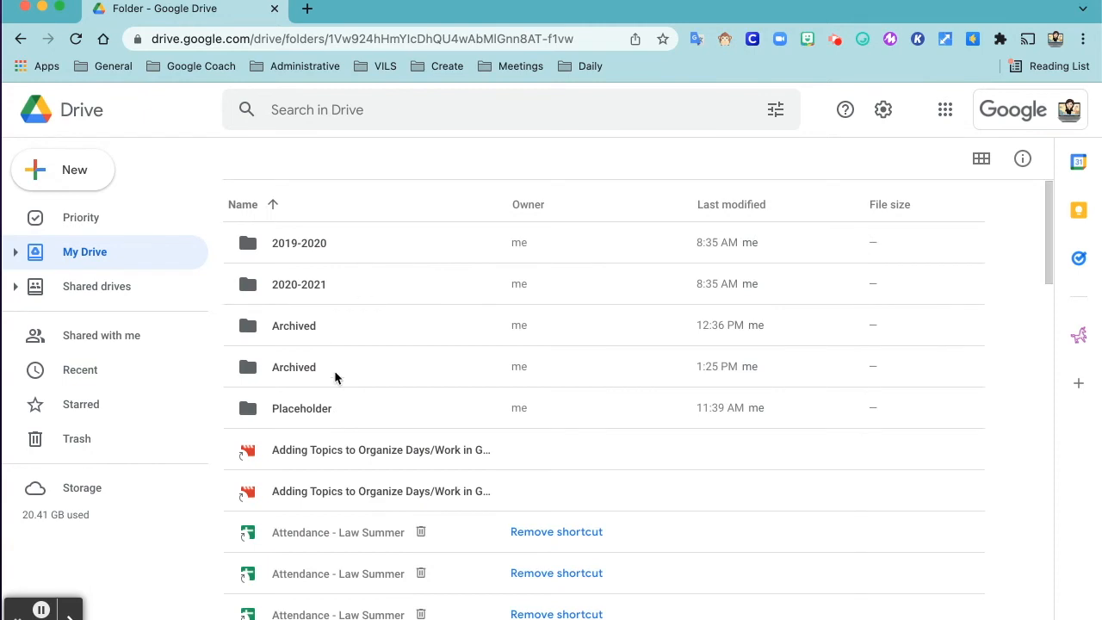
scroll(341, 380, down, 2)
scroll(341, 380, up, 3)
scroll(318, 320, up, 1)
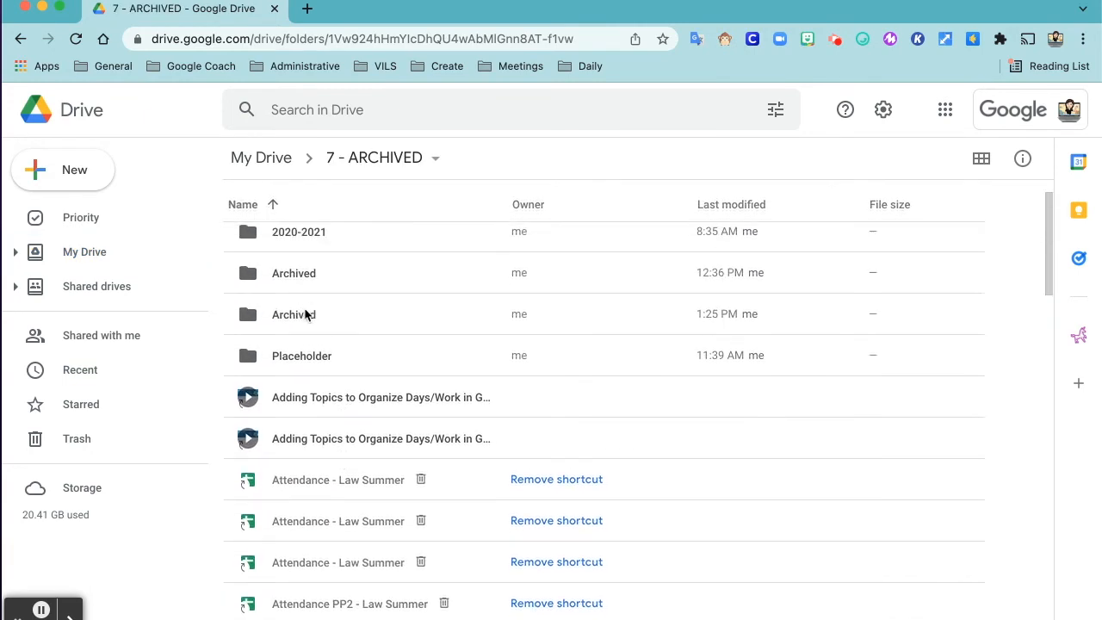
scroll(304, 293, up, 1)
double_click(302, 341)
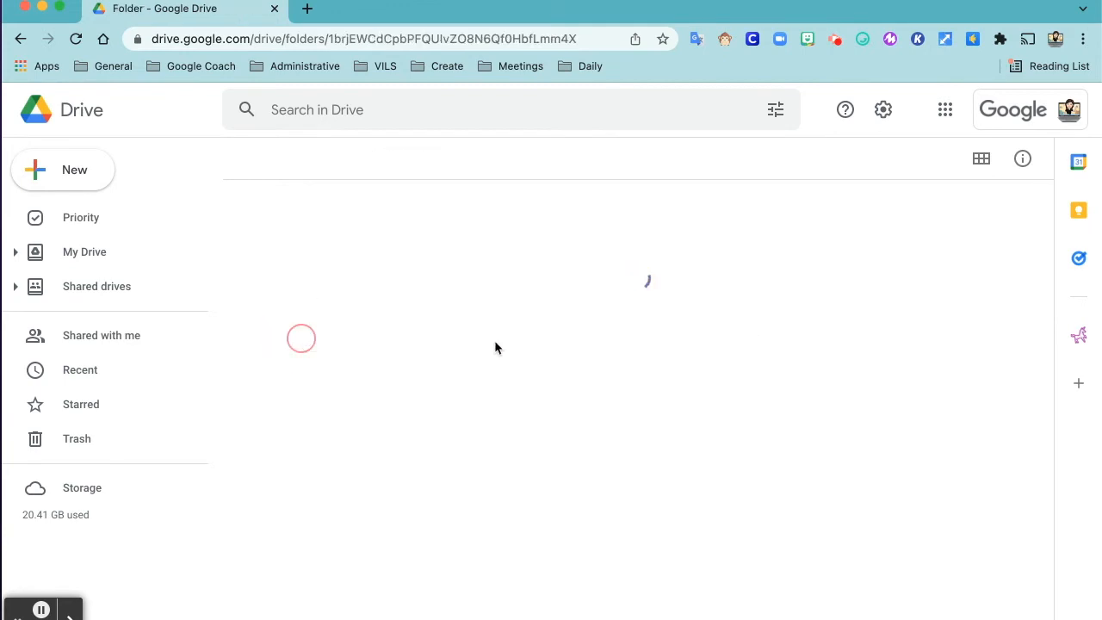
Move the Dunn TLC 21-22, GOOGLE CLASSROOM and Math 709 709 items from Archived into the "6 - Google Classroom" folder
scroll(391, 321, down, 1)
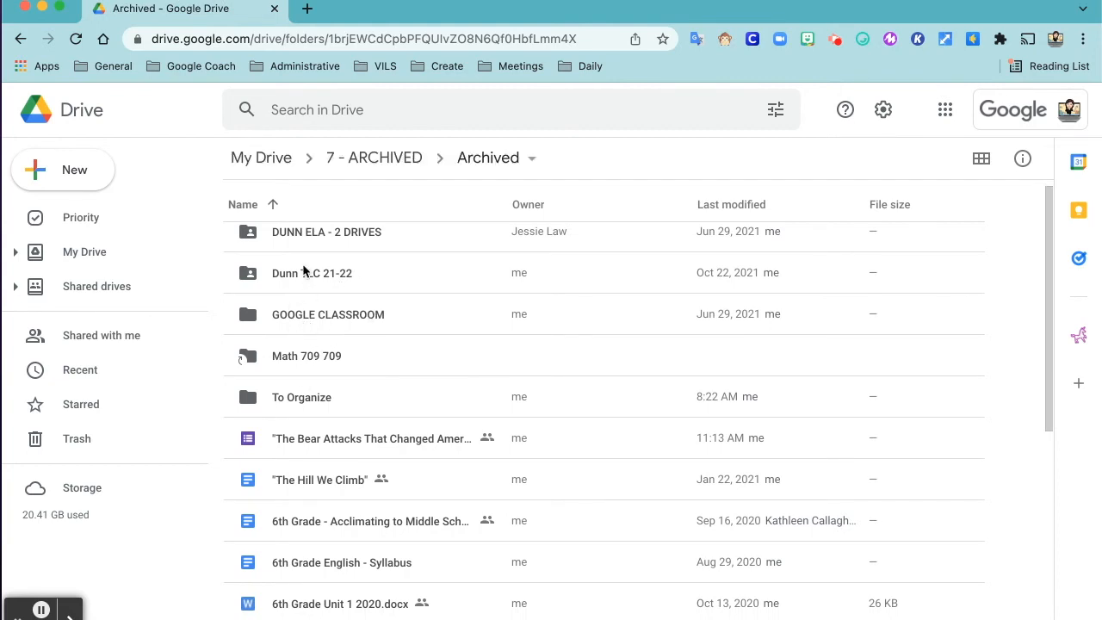
scroll(306, 311, up, 1)
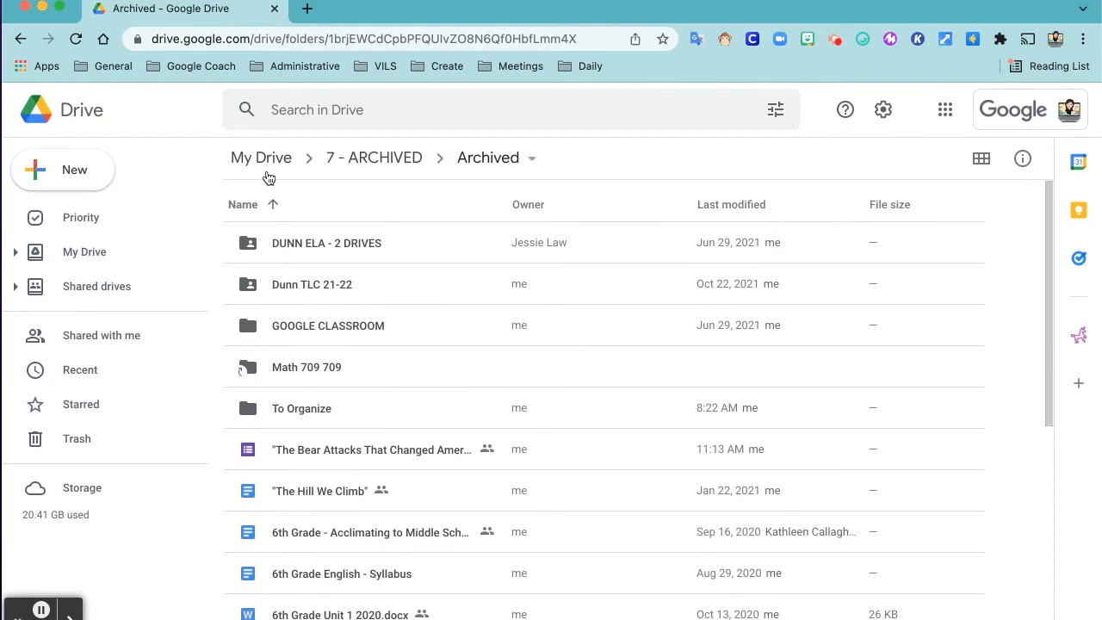
click(301, 291)
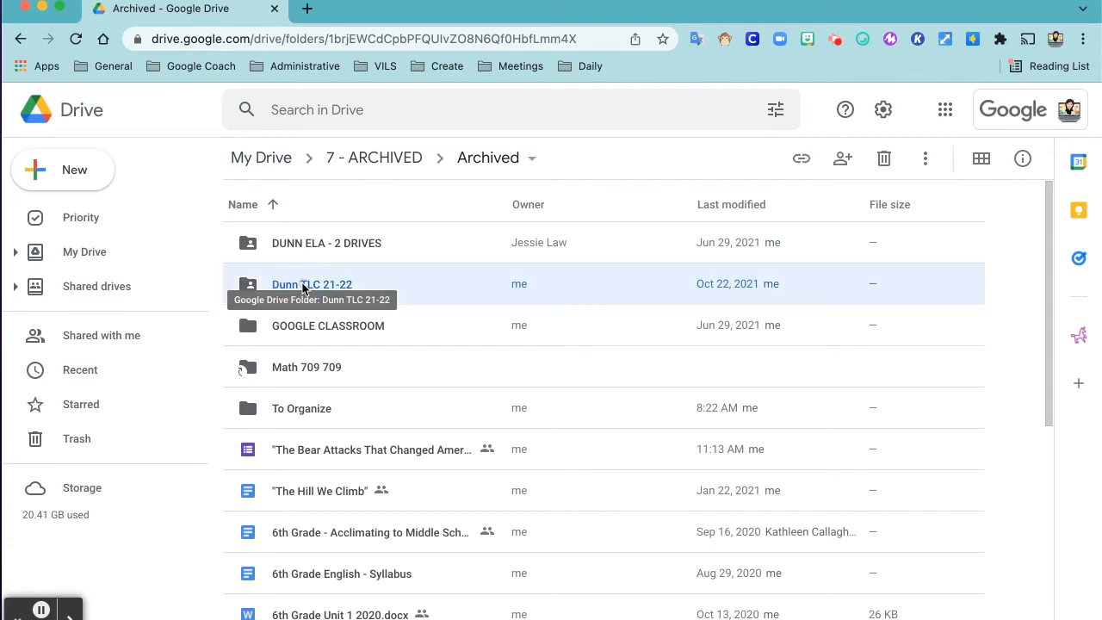
shift+click(306, 365)
right_click(302, 321)
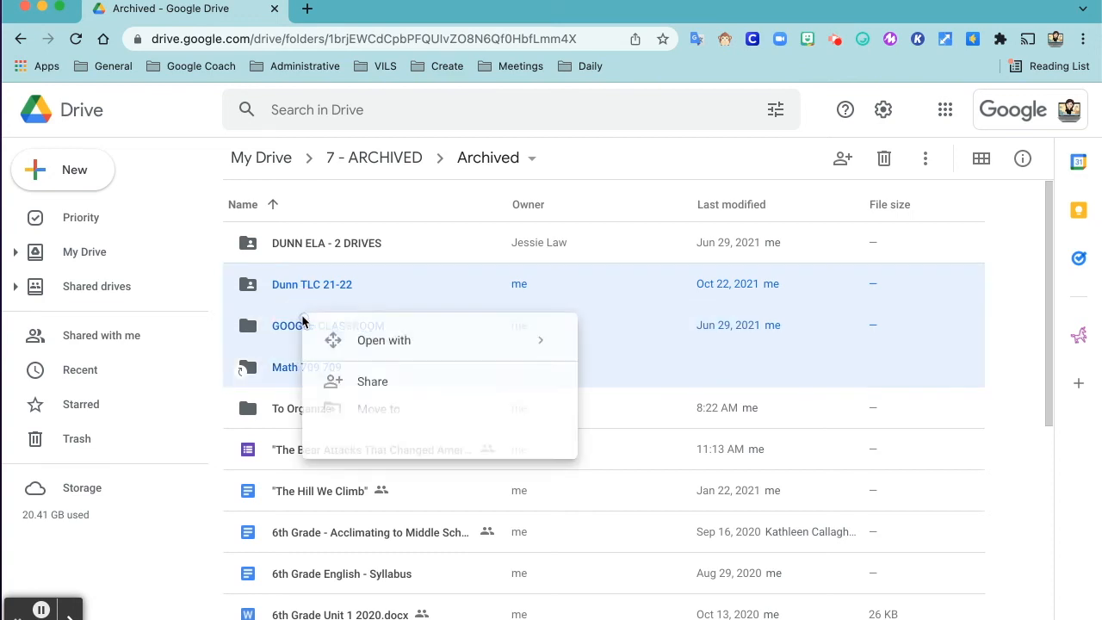
click(363, 414)
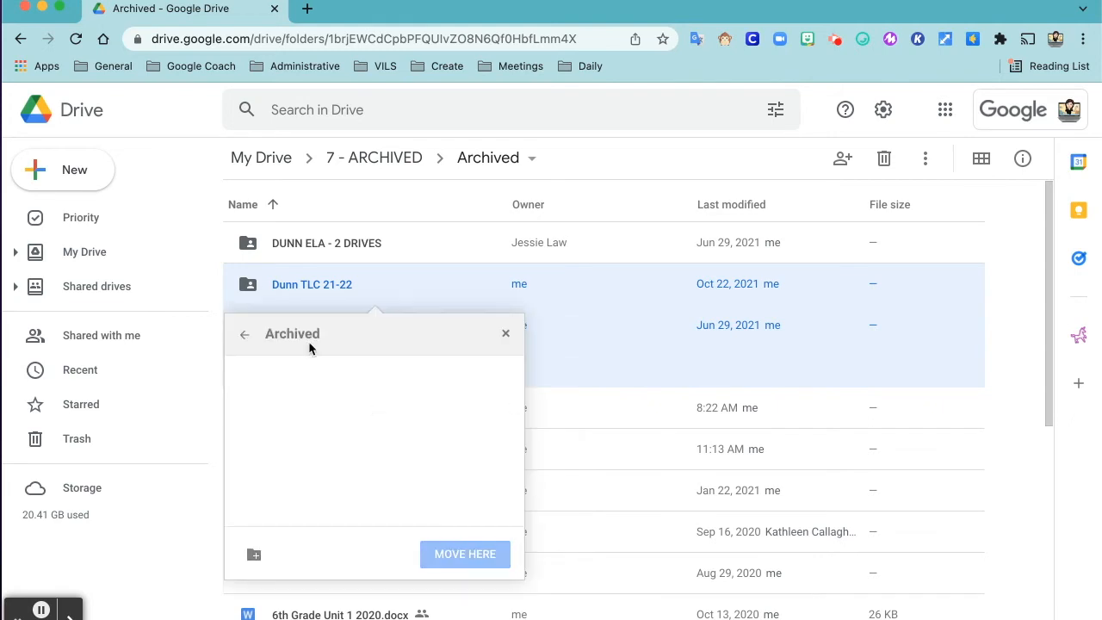
click(245, 337)
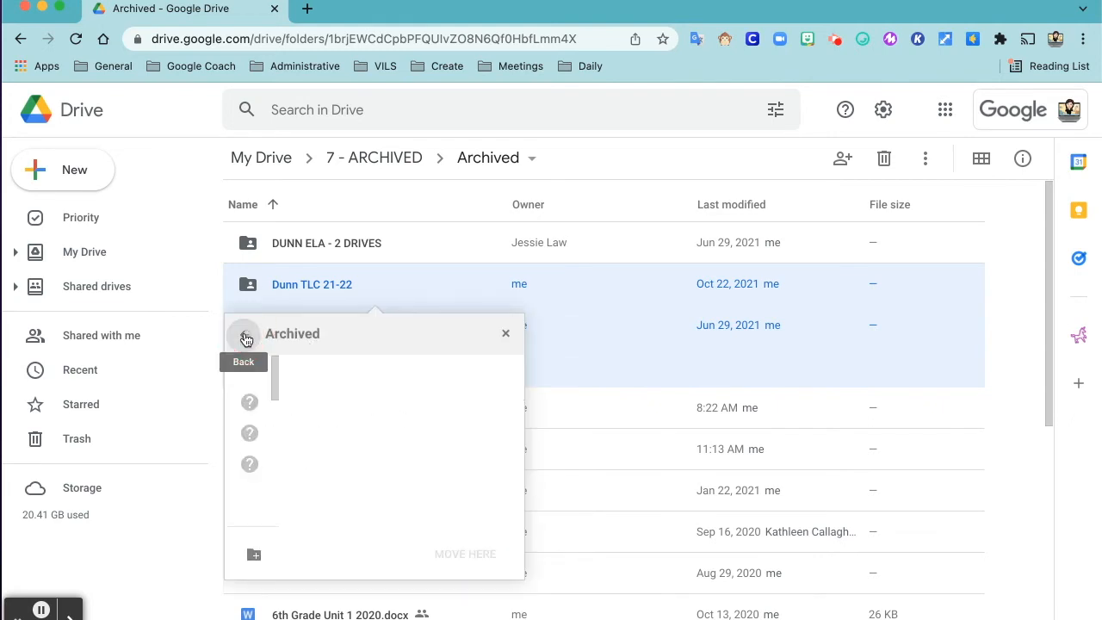
click(247, 338)
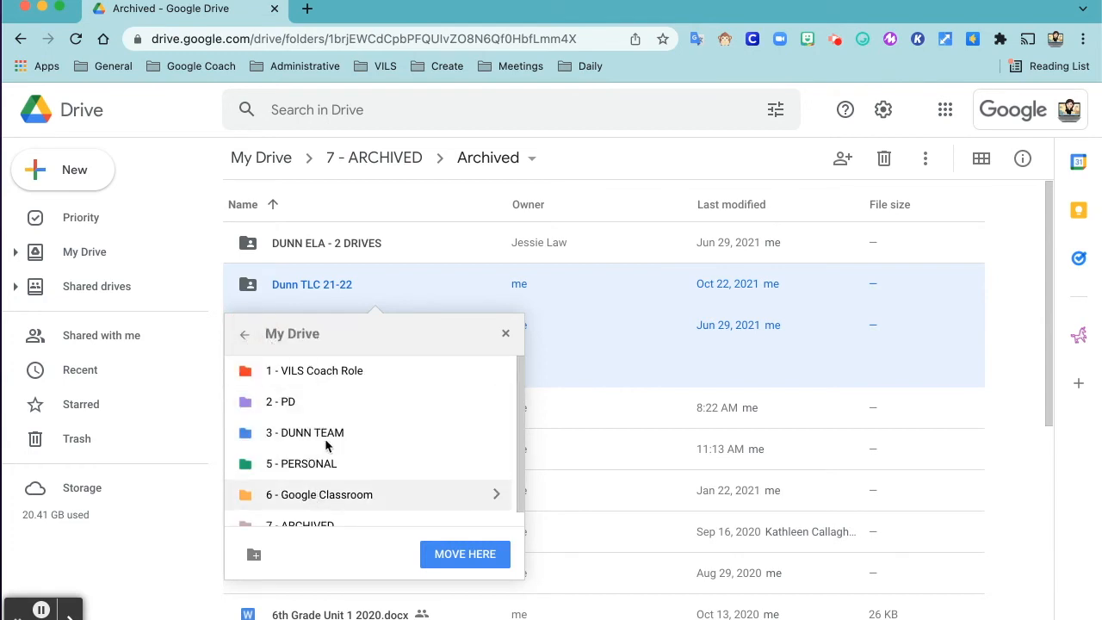
click(334, 497)
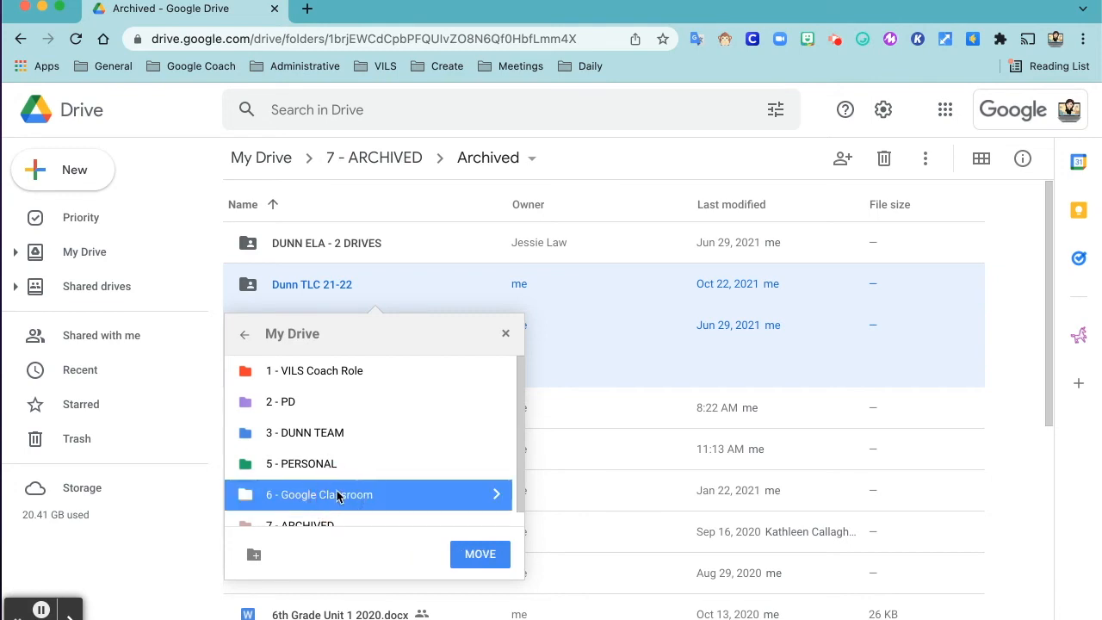
click(484, 562)
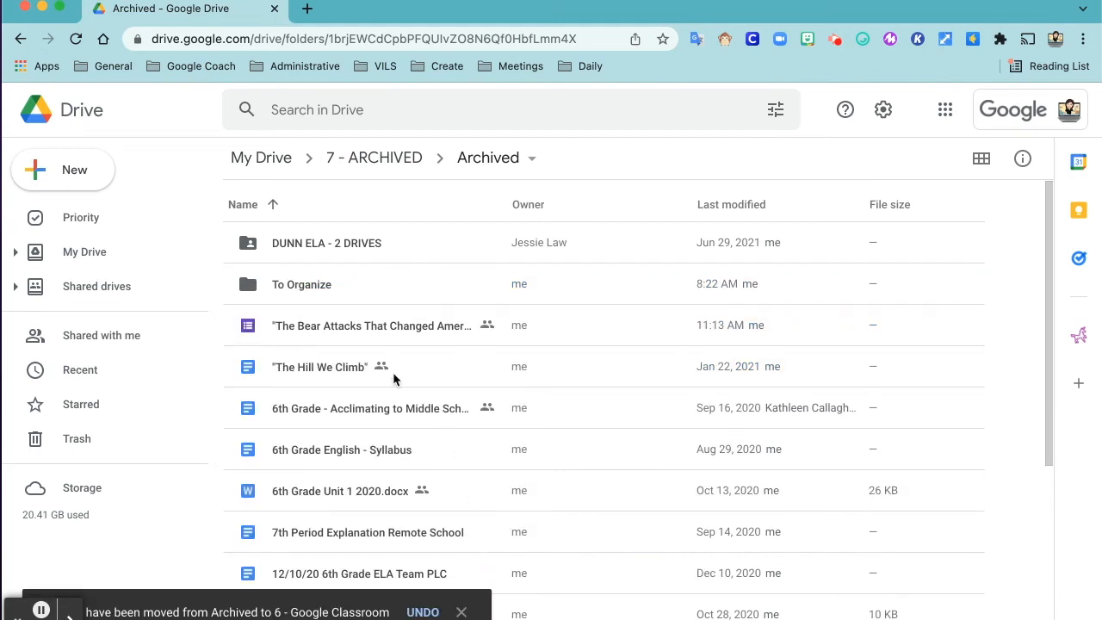
Leave the Archived folder and go back to the top level of My Drive
scroll(392, 372, down, 1)
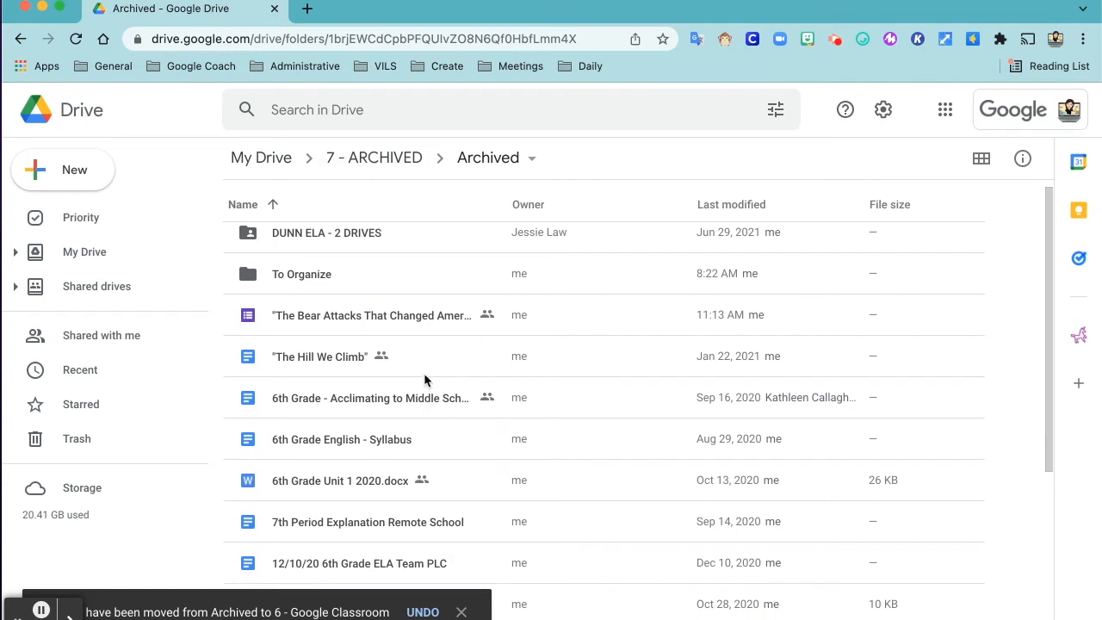
scroll(423, 381, up, 1)
click(284, 160)
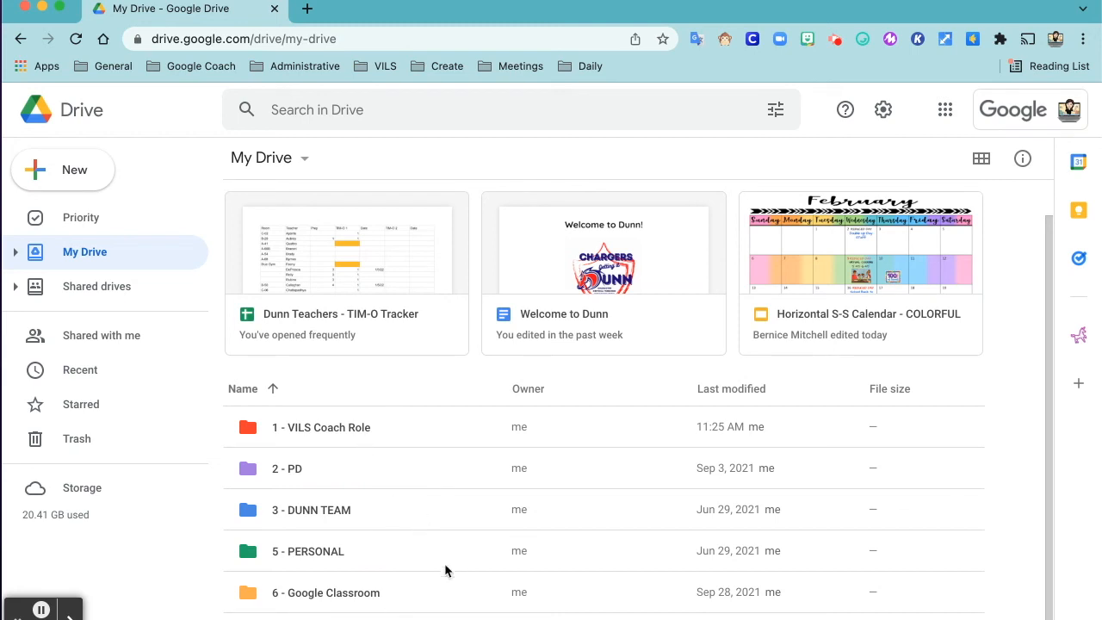
Search Drive for "The Landlady" and look through the suggestions and the full list of results
click(352, 109)
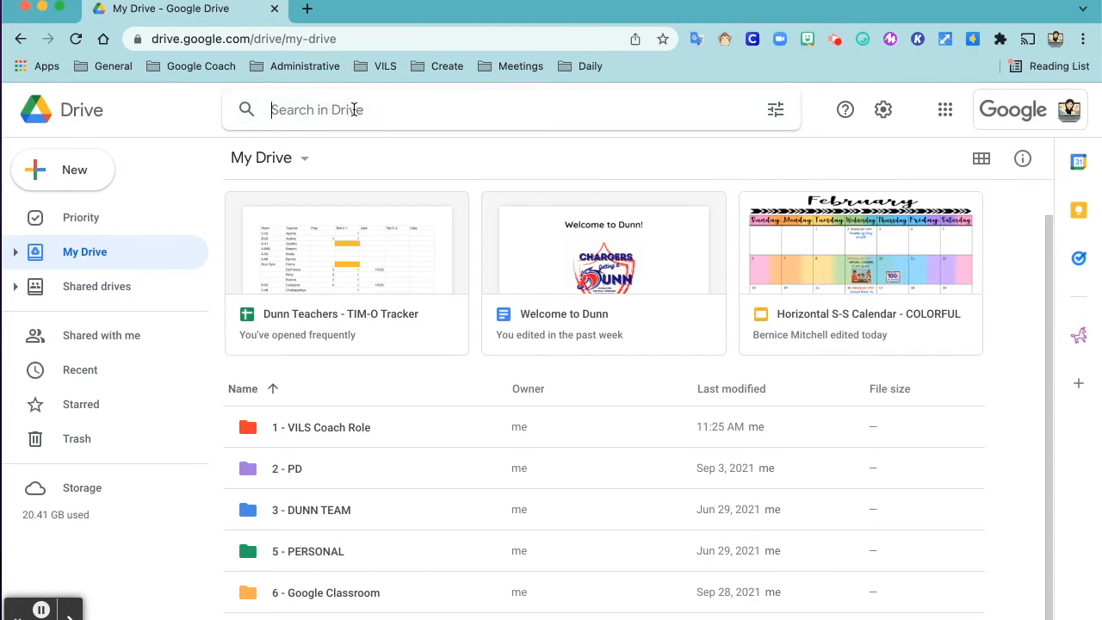
text(The Landlady)
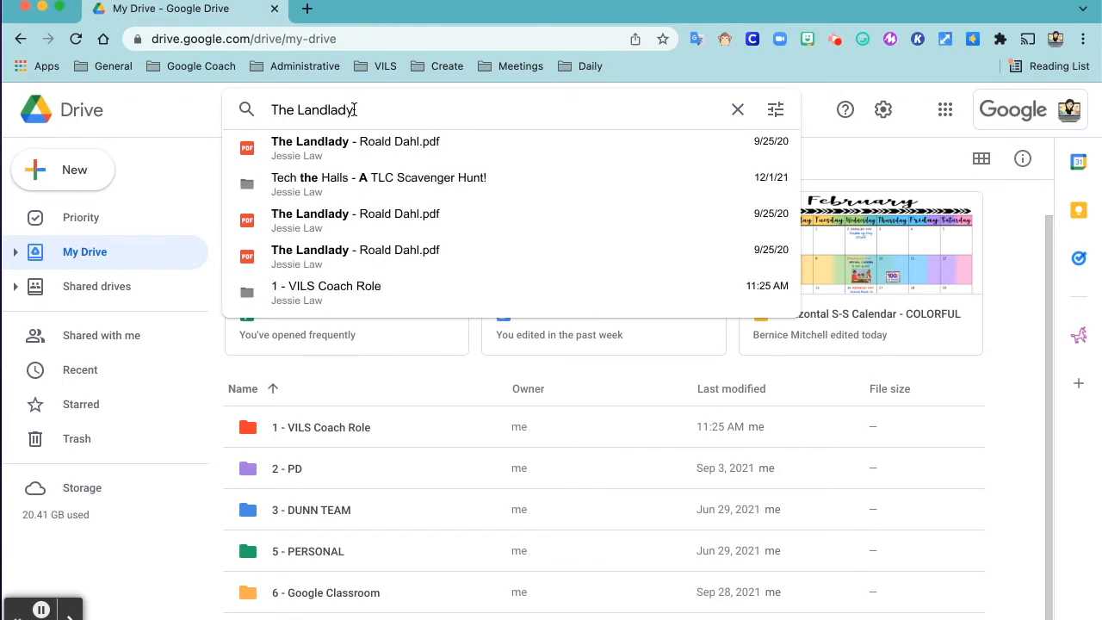
key(Down)
key(Down)
key(Down)
key(Down)
key(Down)
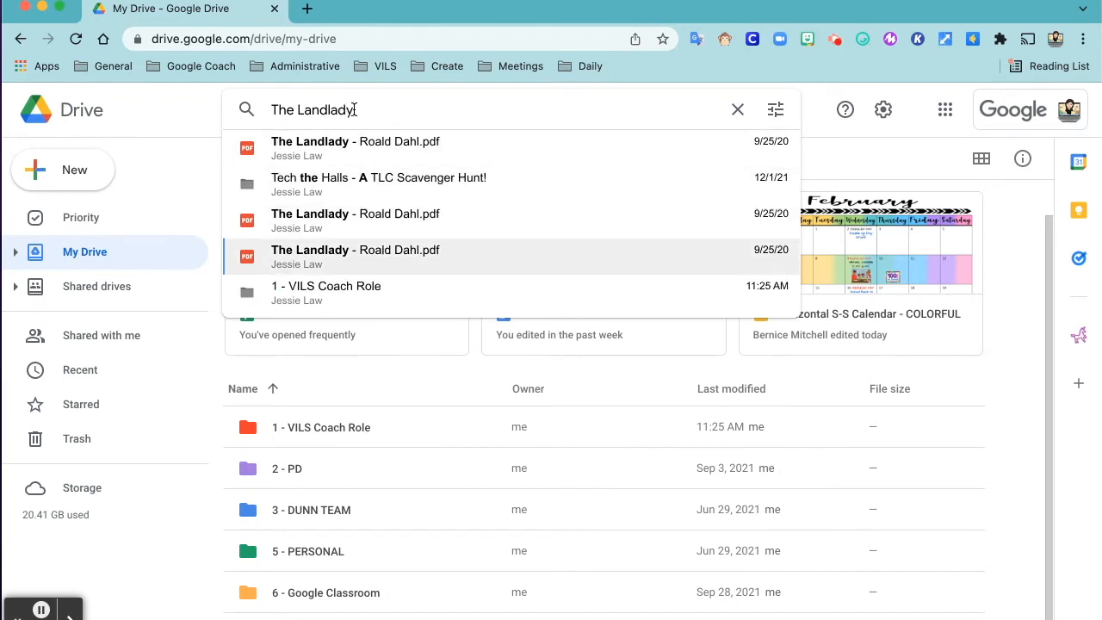
key(Up)
key(Up)
key(Up)
key(Up)
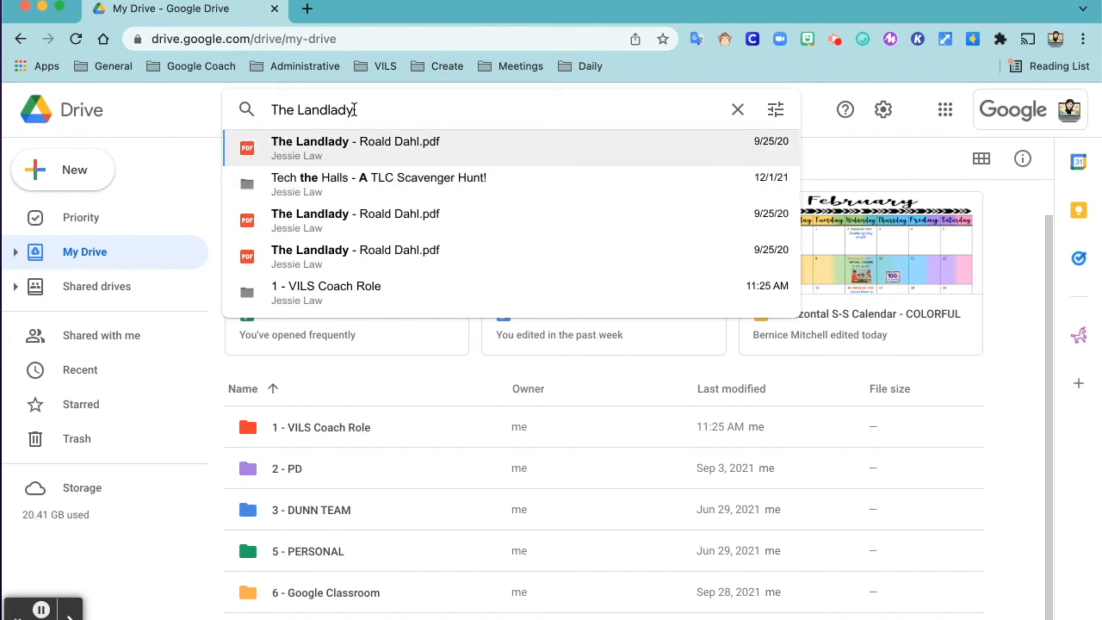
key(Up)
key(Return)
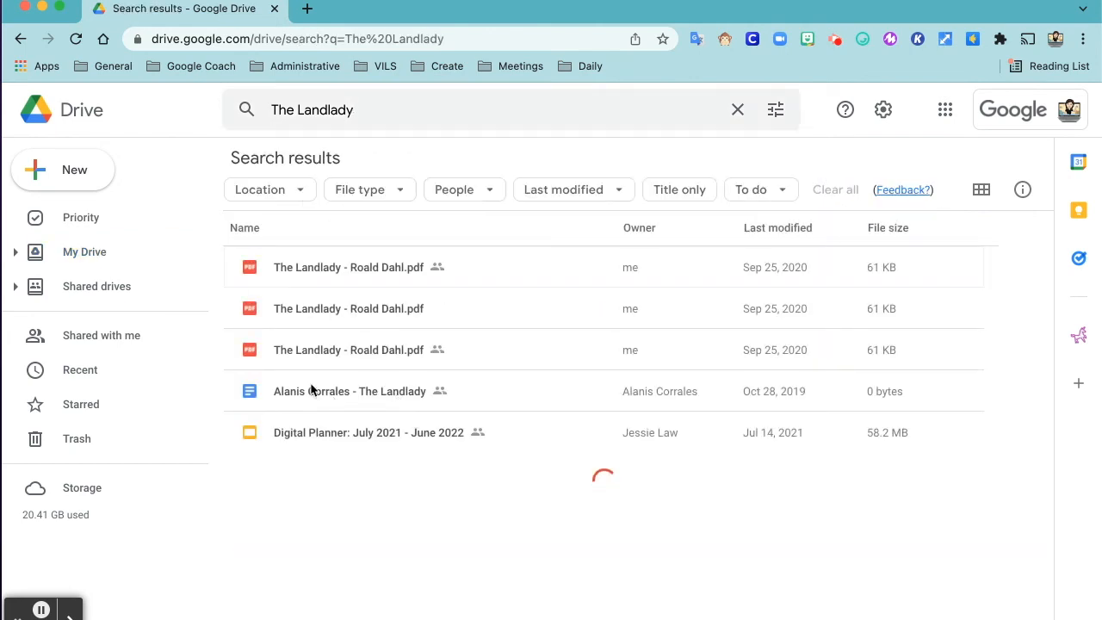
scroll(392, 514, down, 3)
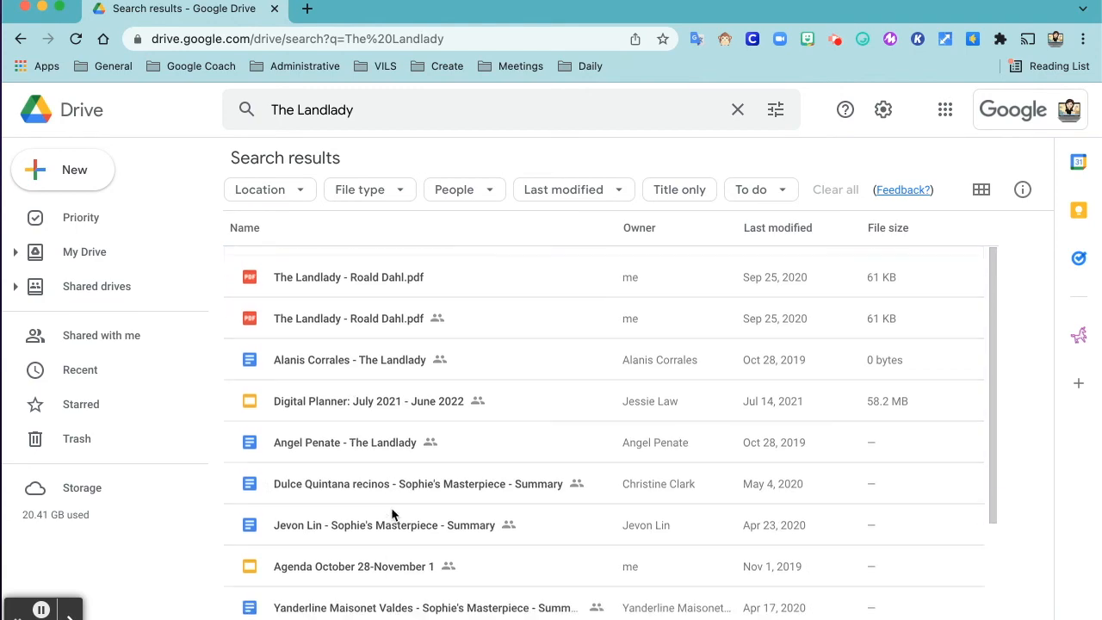
scroll(373, 403, up, 3)
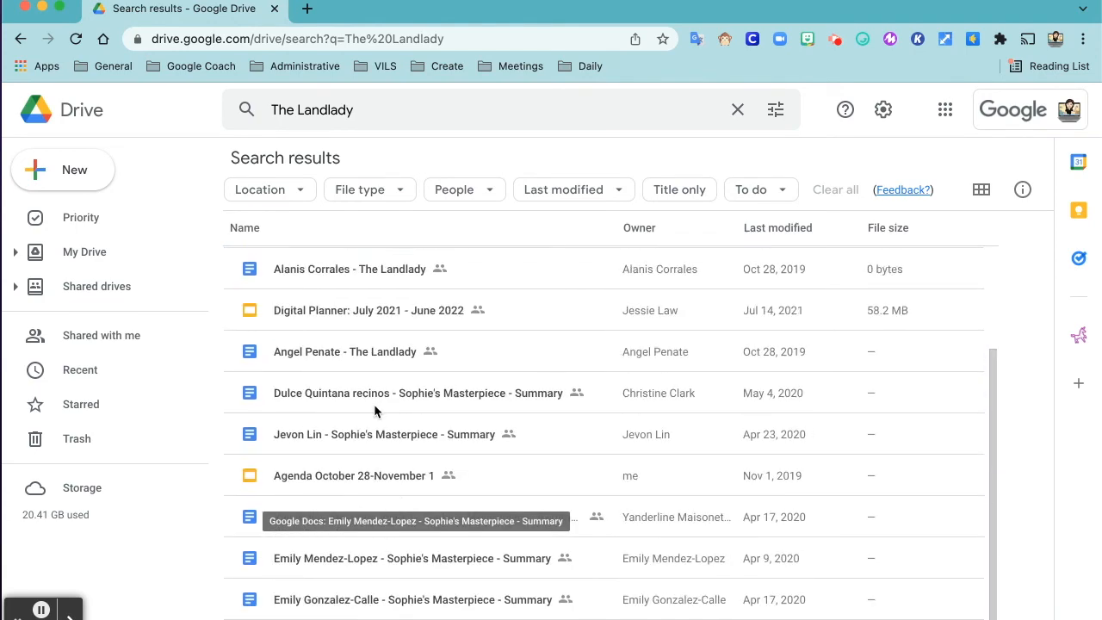
Clear the search and return to the My Drive folder list
click(738, 111)
click(419, 112)
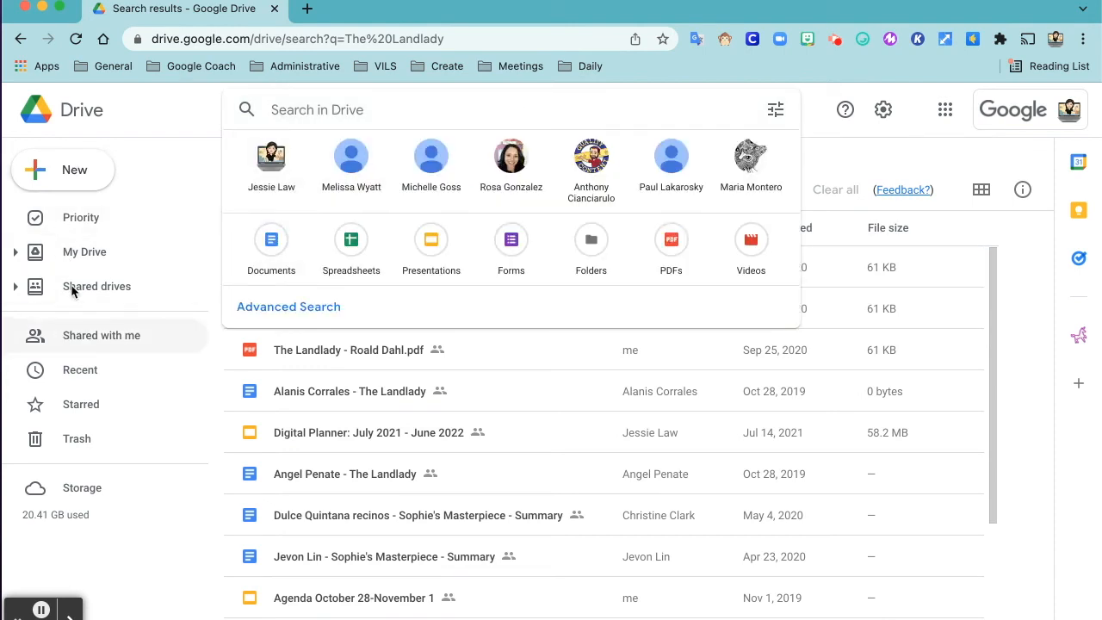
click(80, 257)
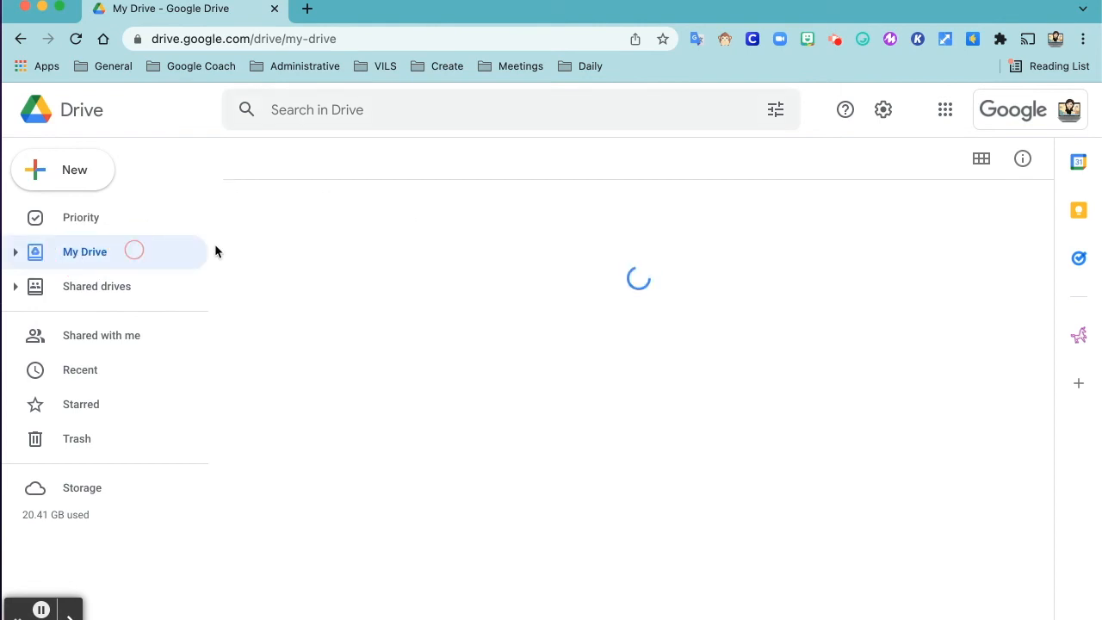
scroll(349, 361, down, 1)
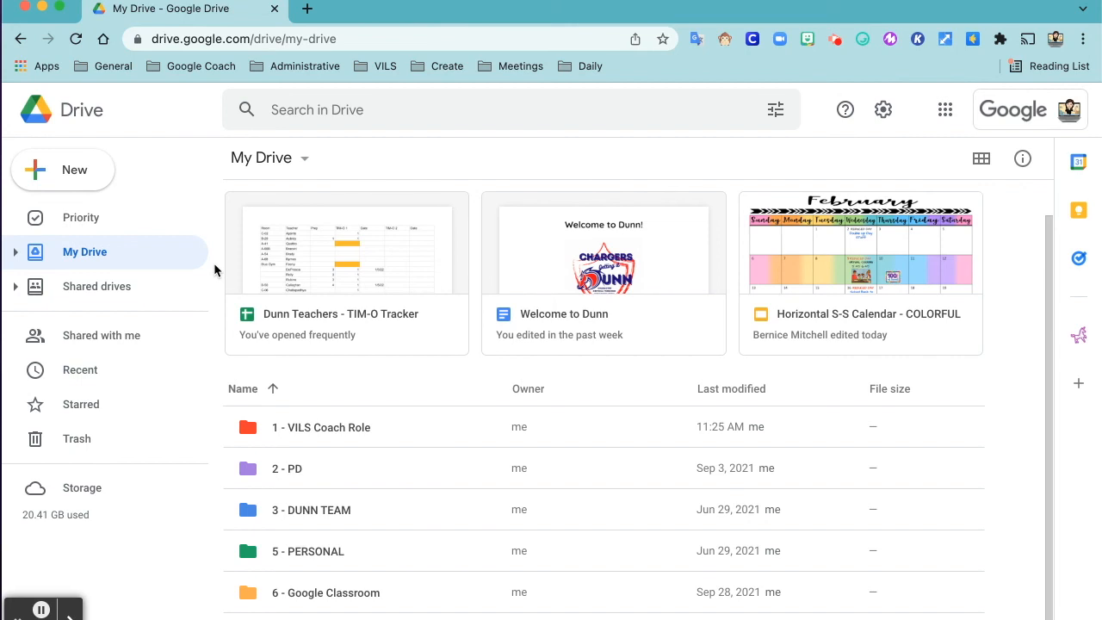
Narrow and shift the browser window to expose the desktop's Videos folder beside Drive, and widen the window again
drag(996, 12, 947, 17)
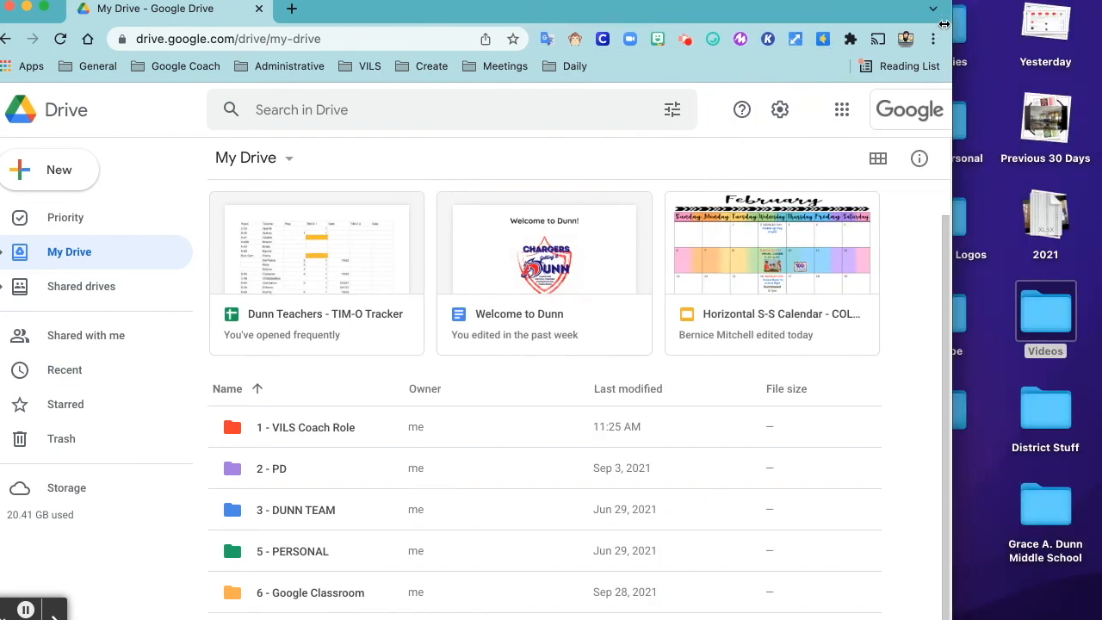
drag(865, 7, 878, 6)
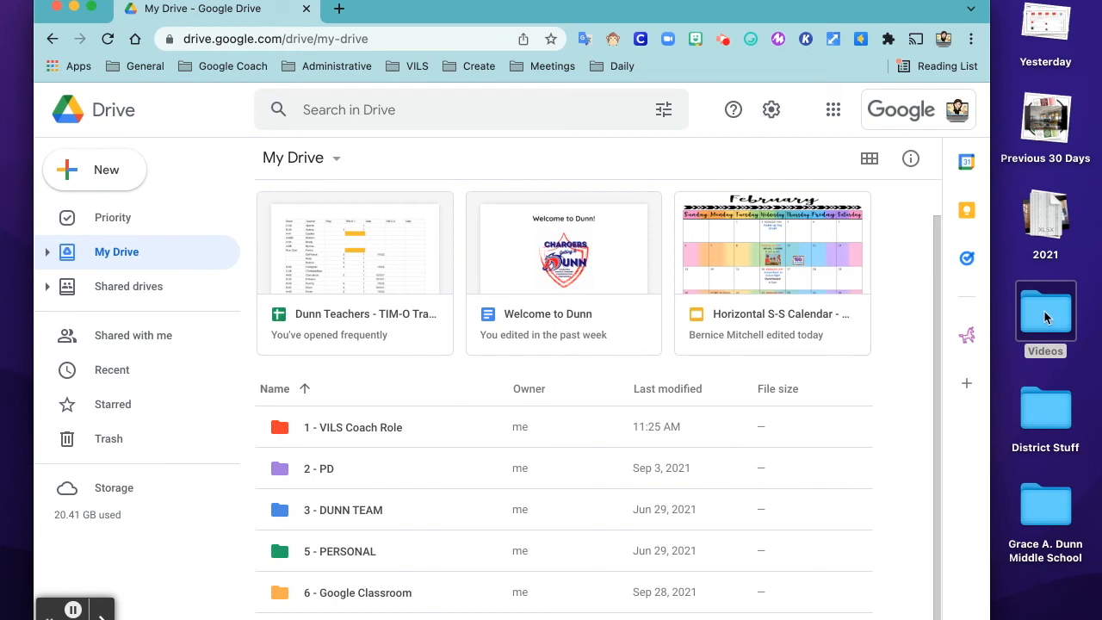
drag(990, 160, 950, 161)
mouse_move(1058, 322)
mouse_down()
mouse_move(742, 369)
mouse_move(581, 371)
mouse_move(543, 405)
mouse_move(453, 448)
mouse_move(453, 429)
mouse_move(972, 415)
mouse_move(1061, 334)
mouse_up()
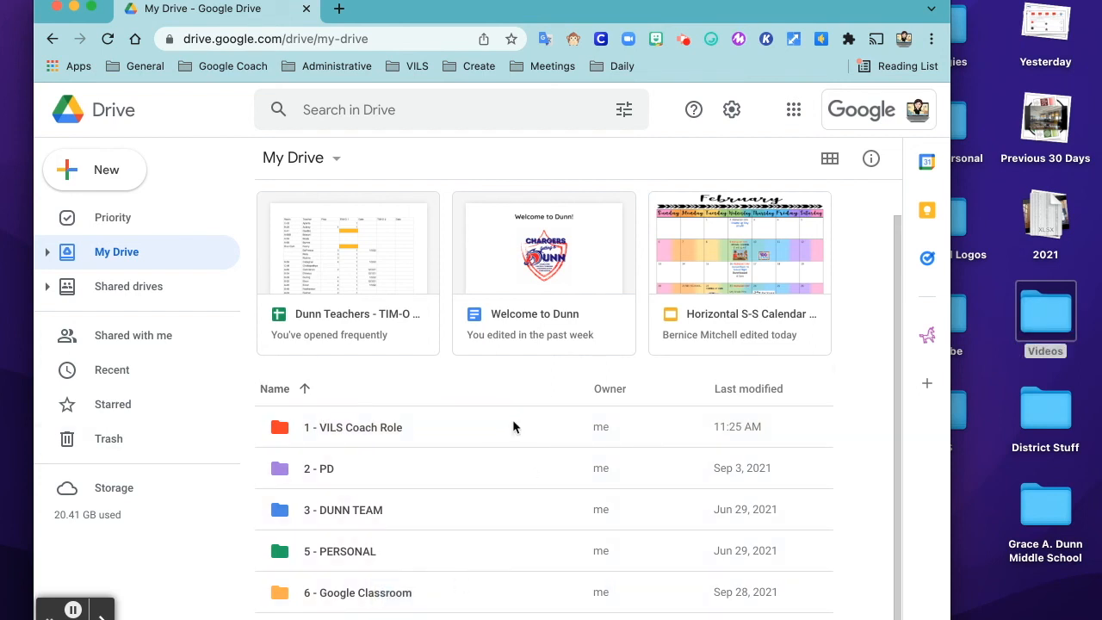
drag(951, 120, 1084, 118)
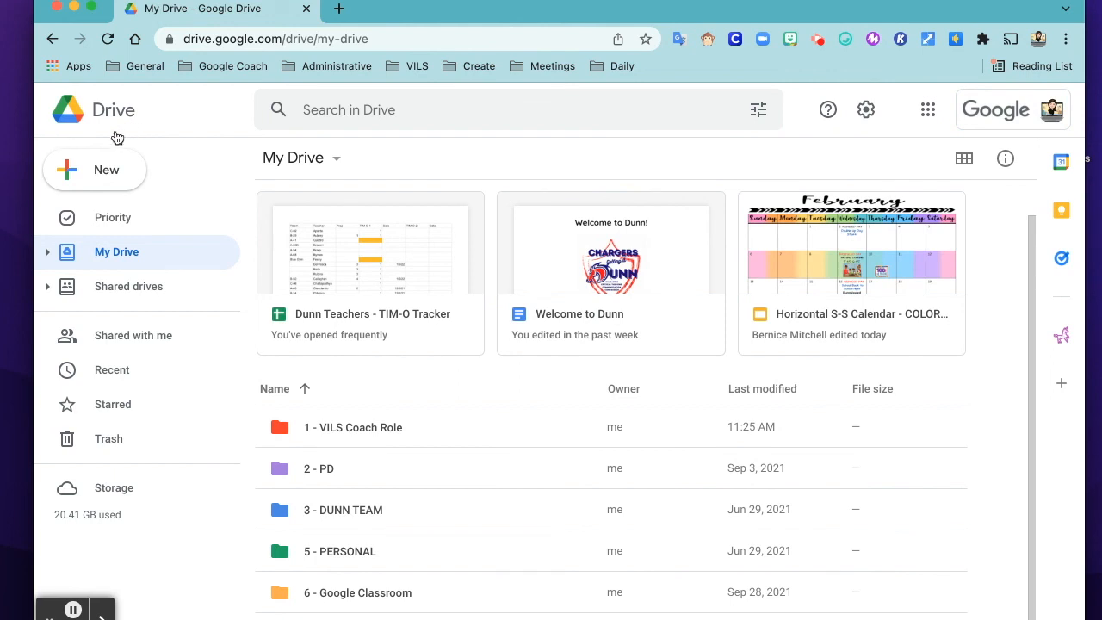
Start a file upload to My Drive, choose the JPEG image in the ELA folder of Documents, and cancel it
click(93, 171)
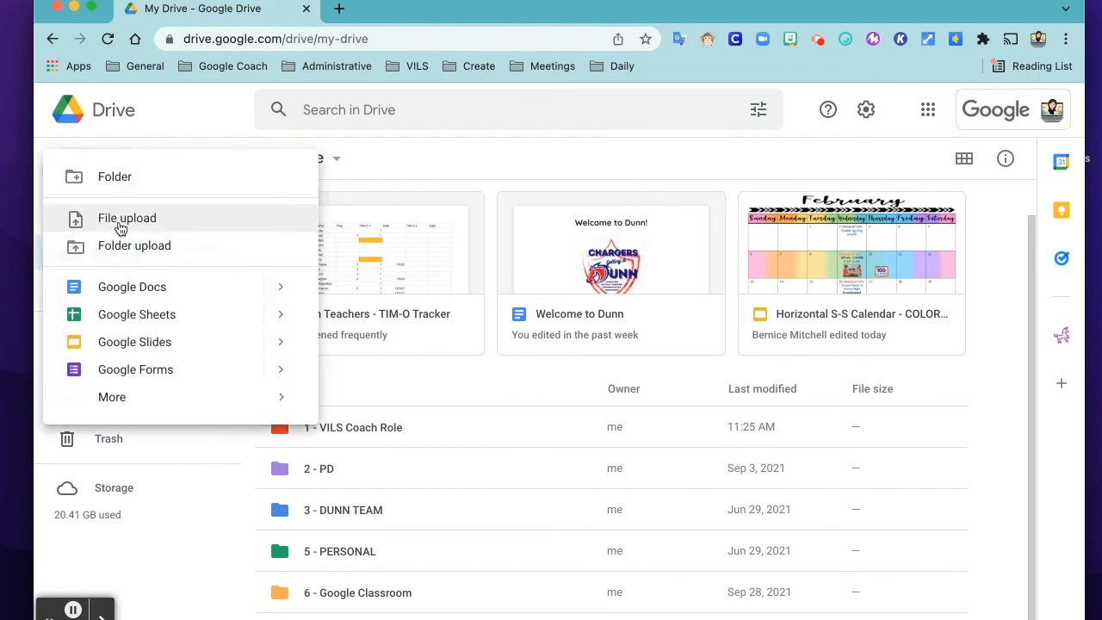
click(123, 222)
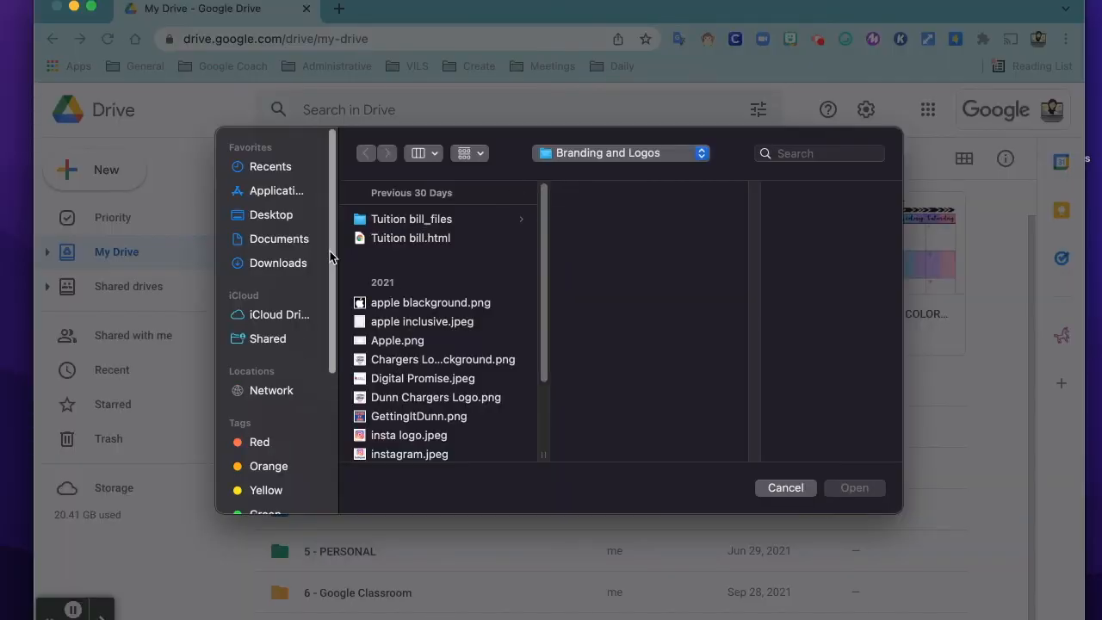
click(270, 239)
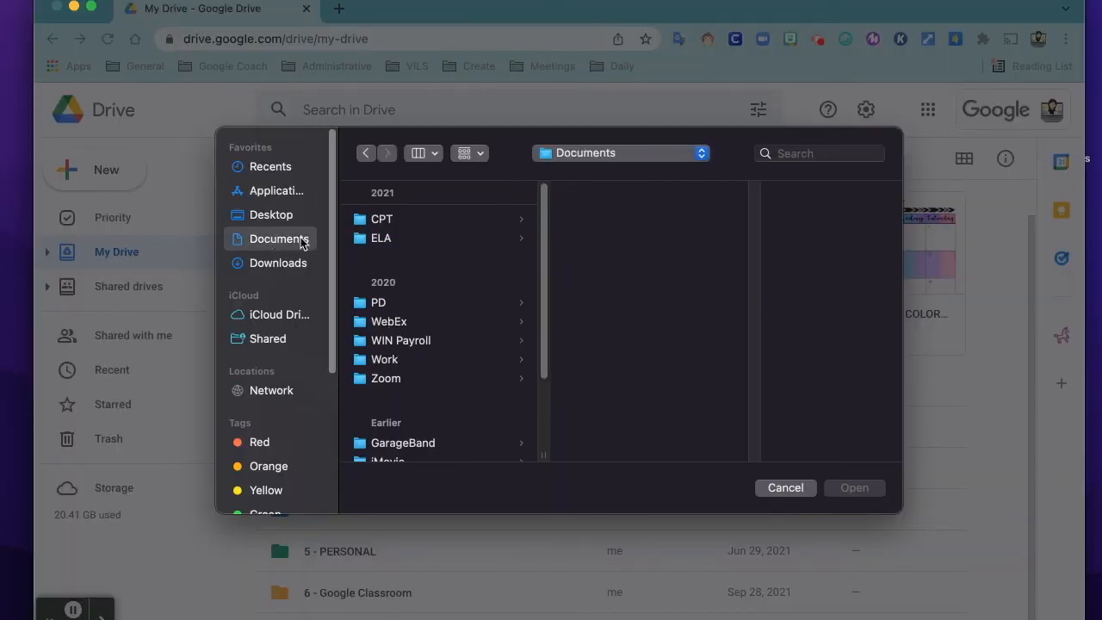
scroll(417, 318, down, 5)
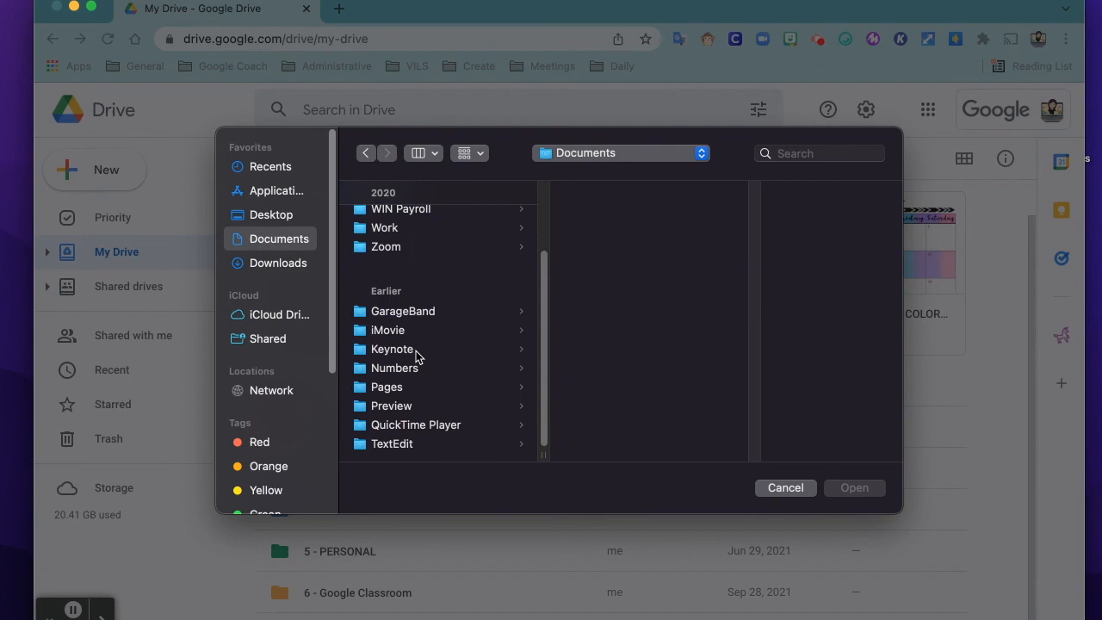
scroll(420, 355, up, 5)
click(430, 240)
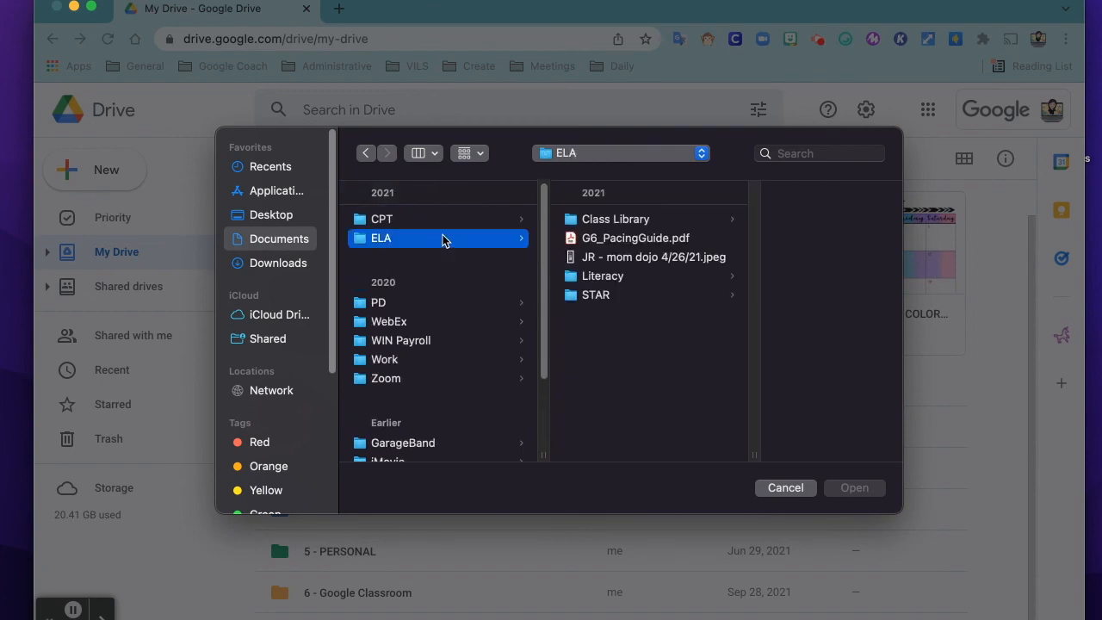
click(645, 258)
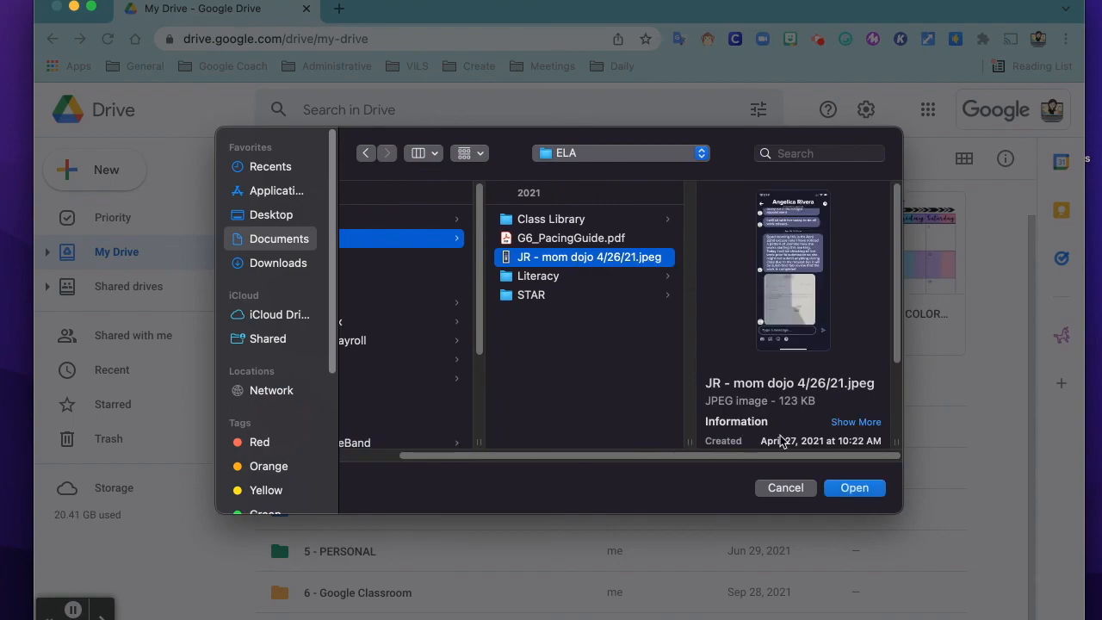
click(785, 487)
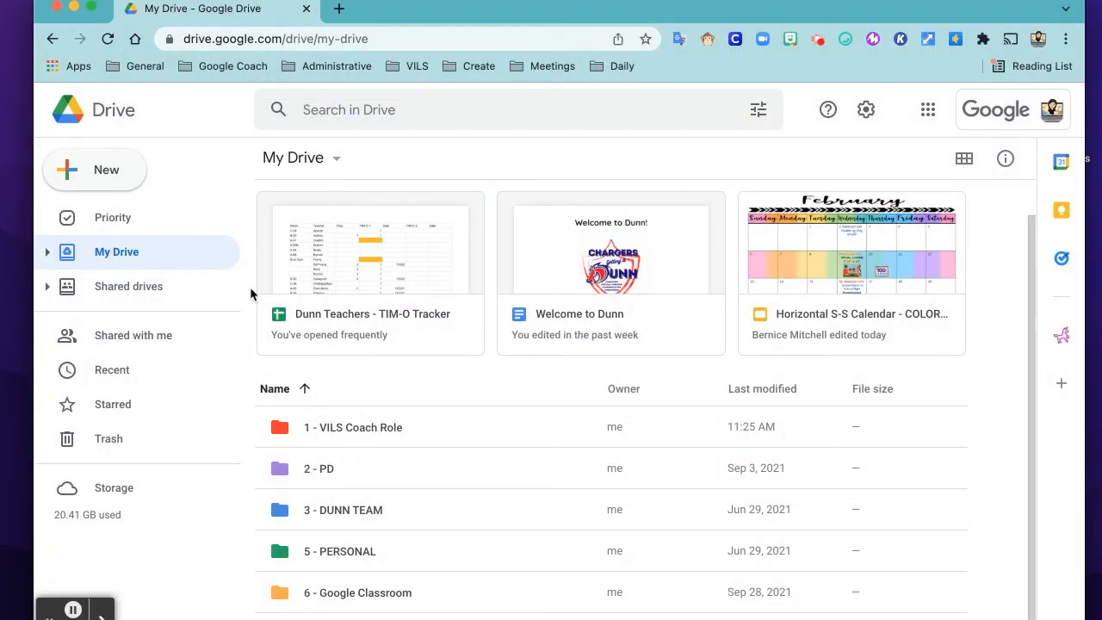
Start a folder upload to My Drive and cancel it without uploading a folder
click(97, 180)
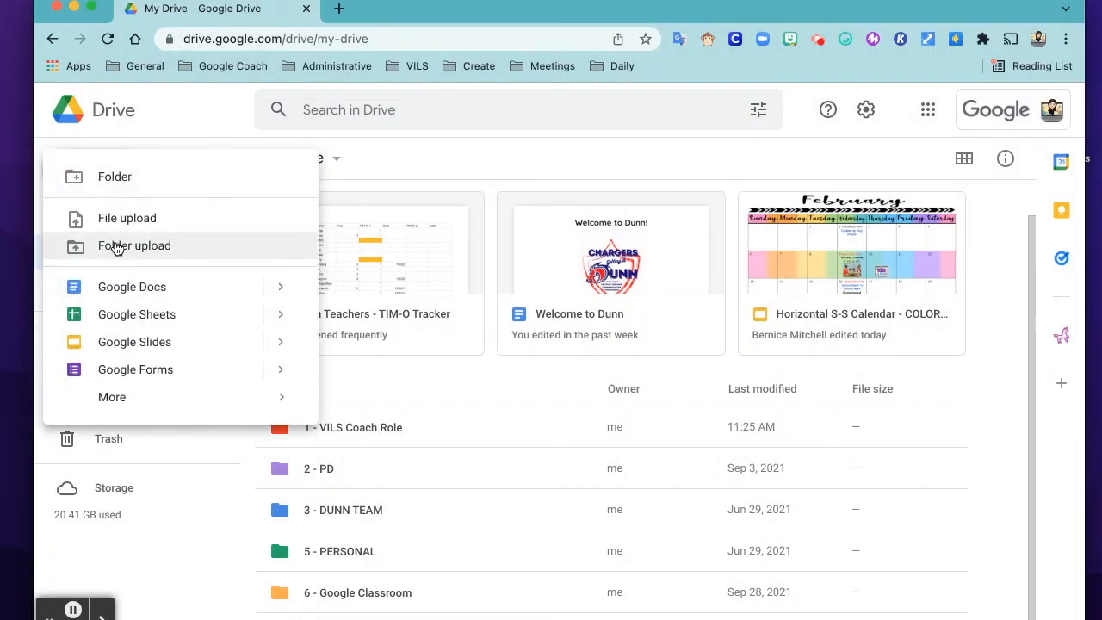
click(117, 245)
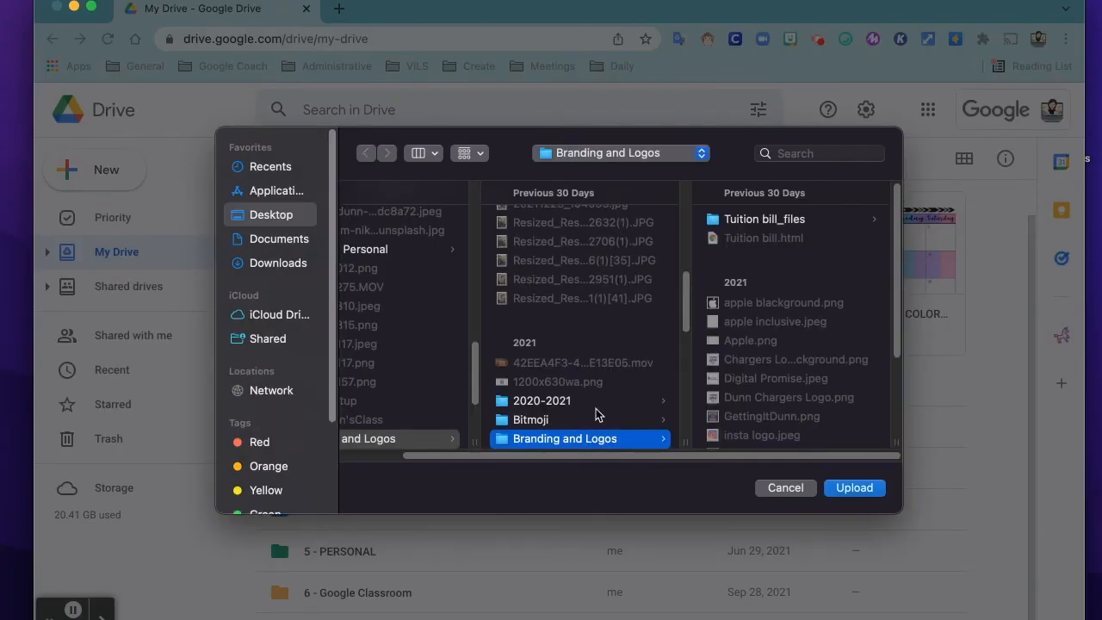
click(780, 487)
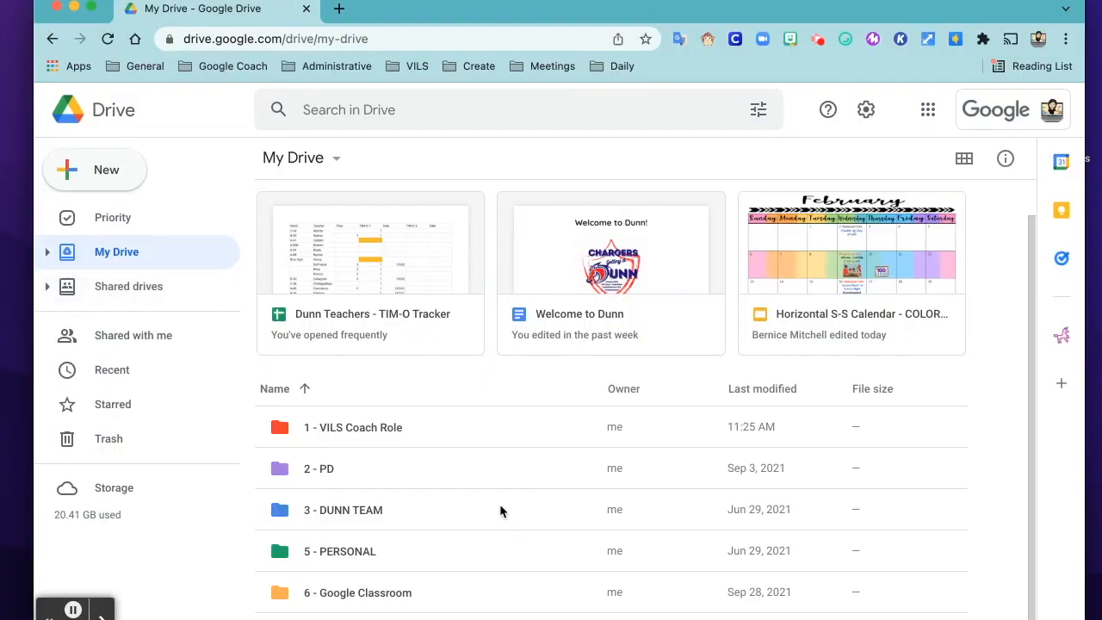